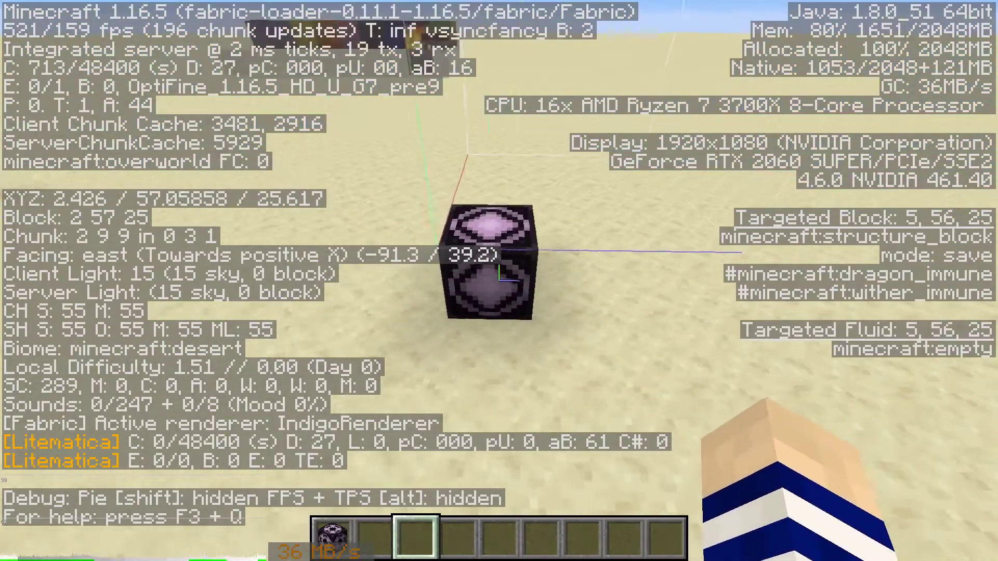
# Fly across the desert and place the held structure block on the sandstone at 29, 55, -30
pyautogui.press('w')
pyautogui.press('space')
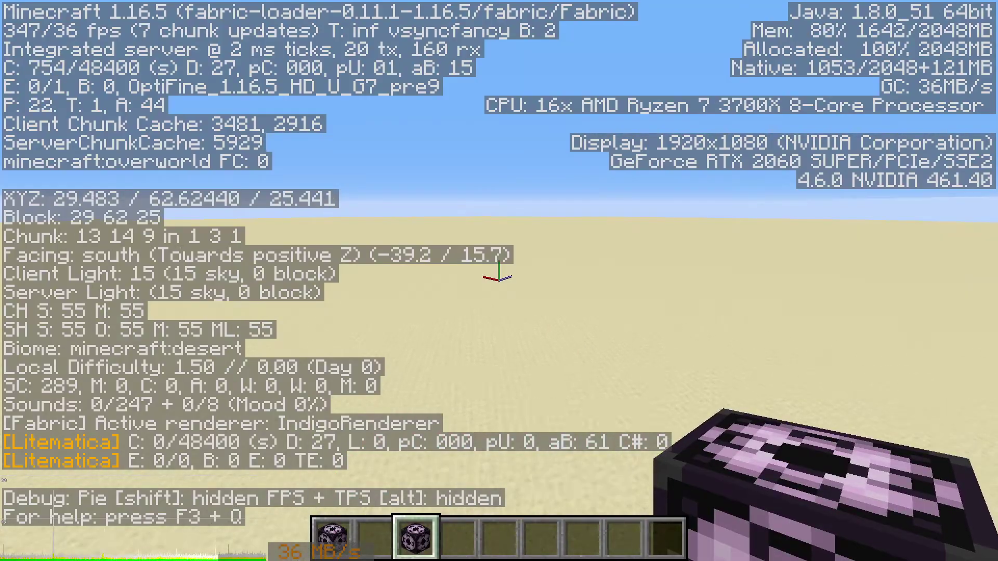
pyautogui.press('w')
pyautogui.press('w')
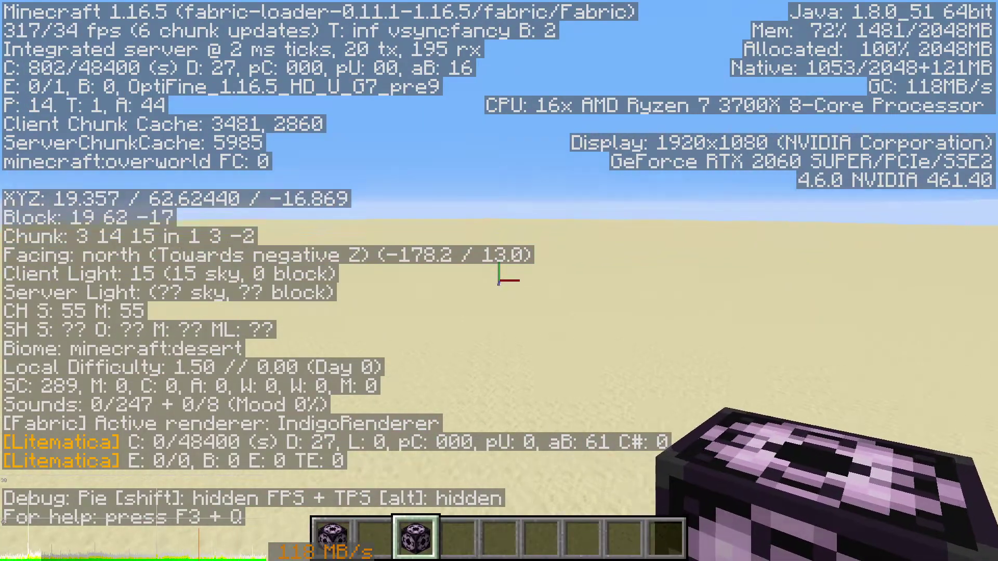
pyautogui.press('w')
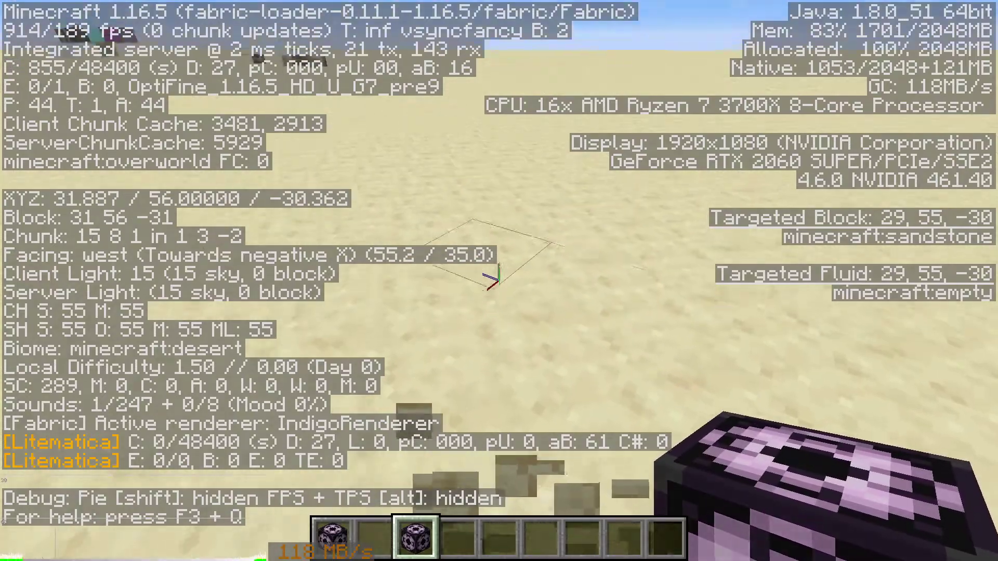
pyautogui.rightClick(499, 281)
pyautogui.press('4')
pyautogui.press('space')
pyautogui.press('d')
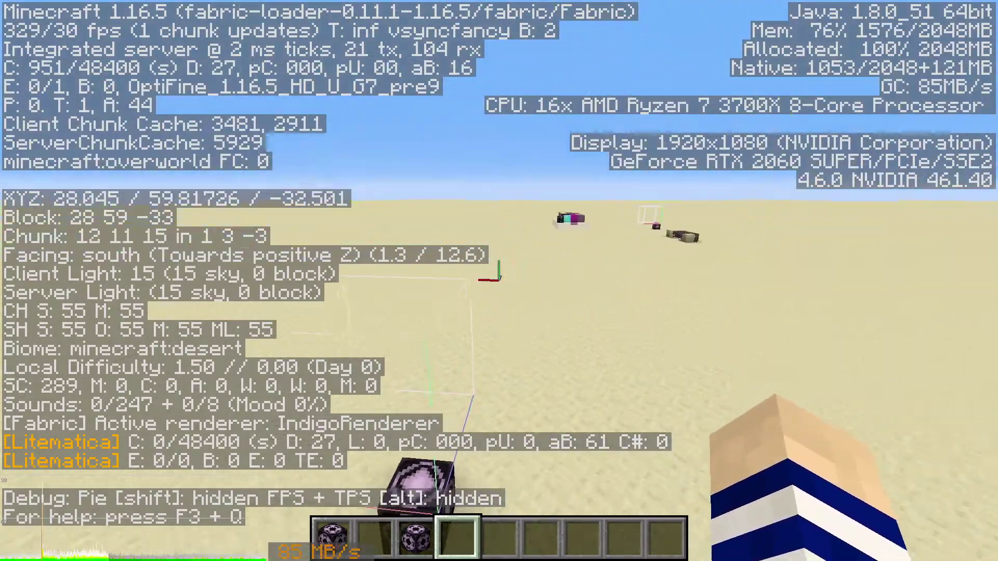
# Hide the debug overlay and fly back across the desert towards the existing builds
pyautogui.press('s')
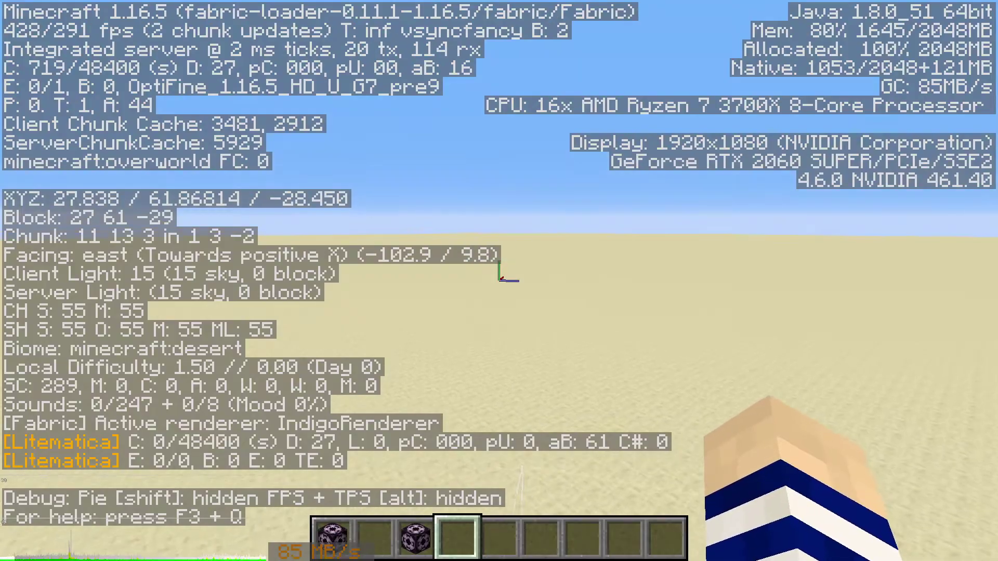
pyautogui.press('w')
pyautogui.press('d')
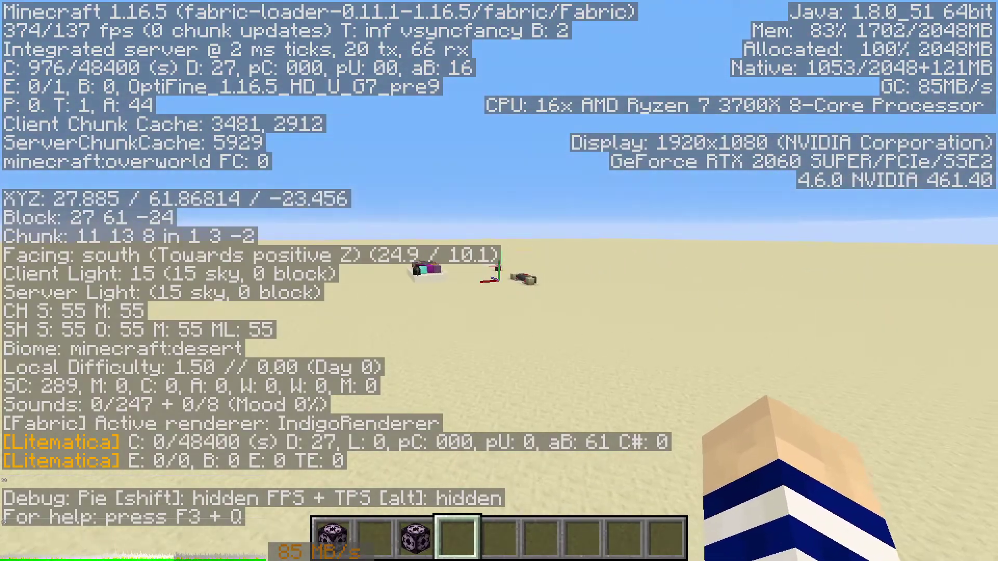
pyautogui.press('F3')
pyautogui.press('w')
pyautogui.press('e')
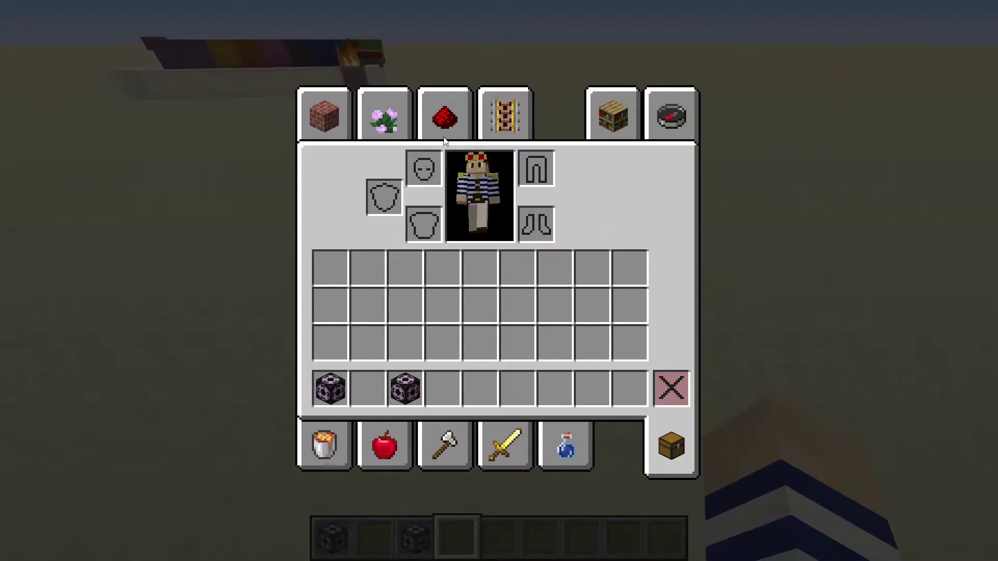
pyautogui.click(453, 117)
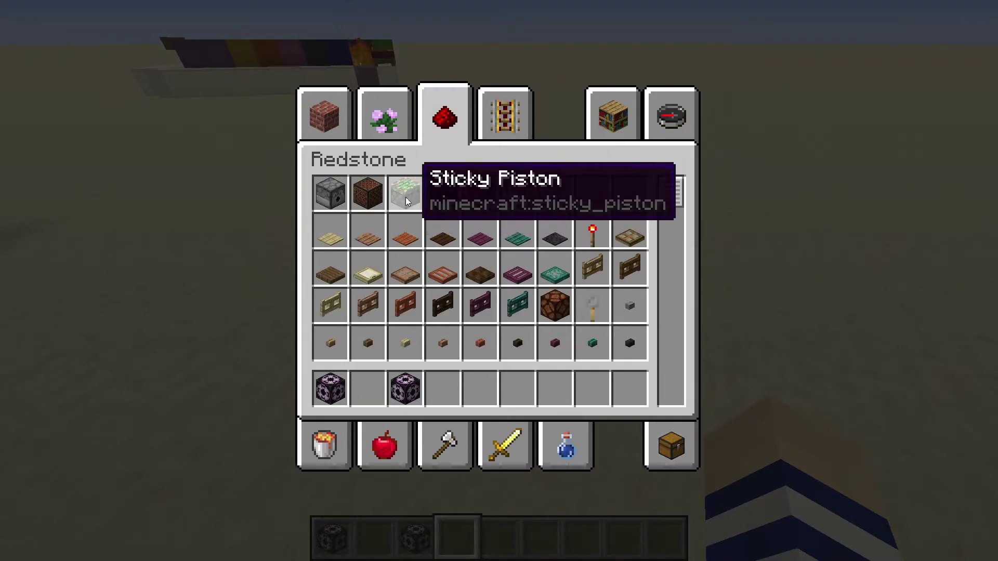
pyautogui.click(405, 198)
pyautogui.click(454, 393)
pyautogui.press('e')
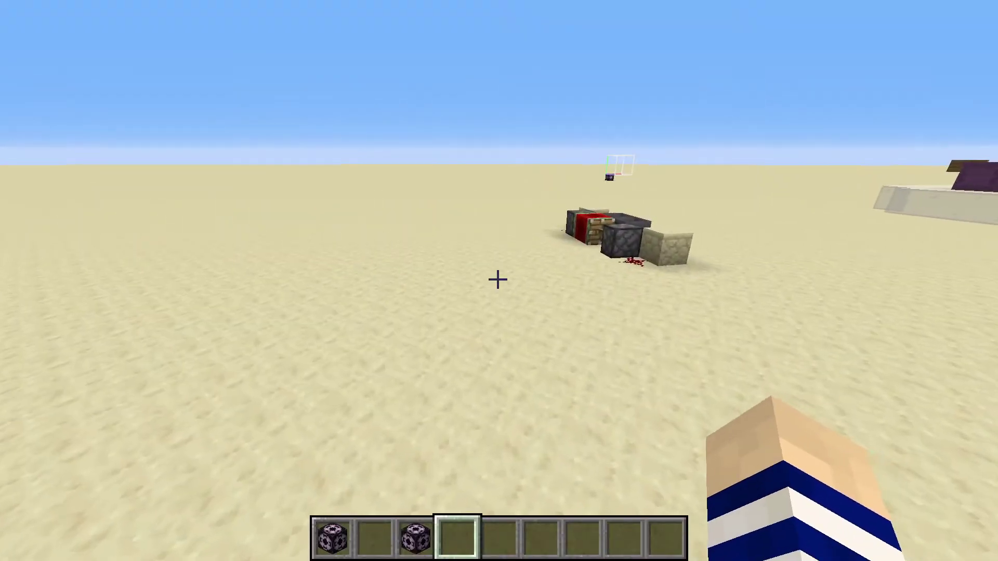
# Fly to the hopper clock with a structure block in hand and check its position and direction on the debug overlay
pyautogui.press('w')
pyautogui.press('3')
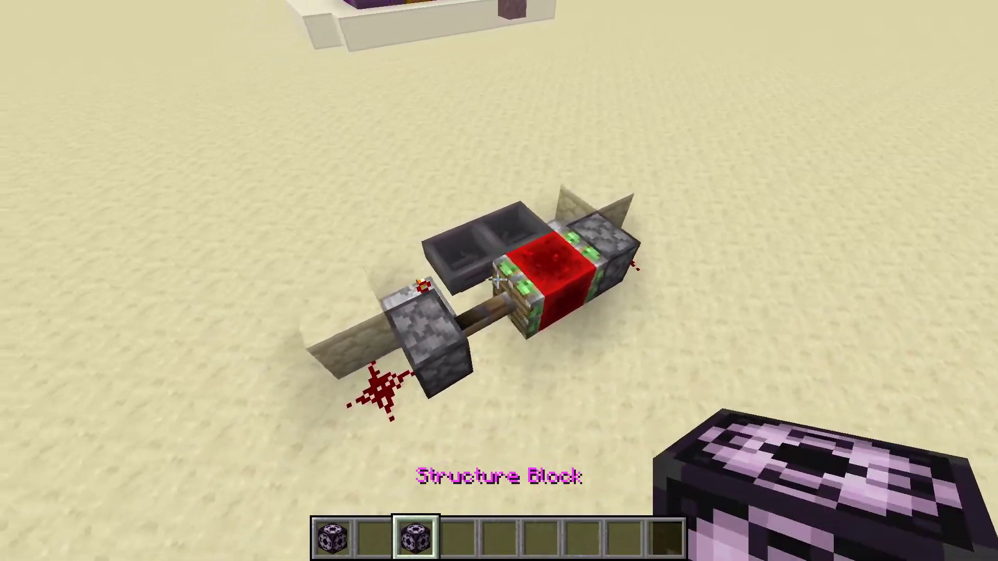
pyautogui.press('1')
pyautogui.press('a')
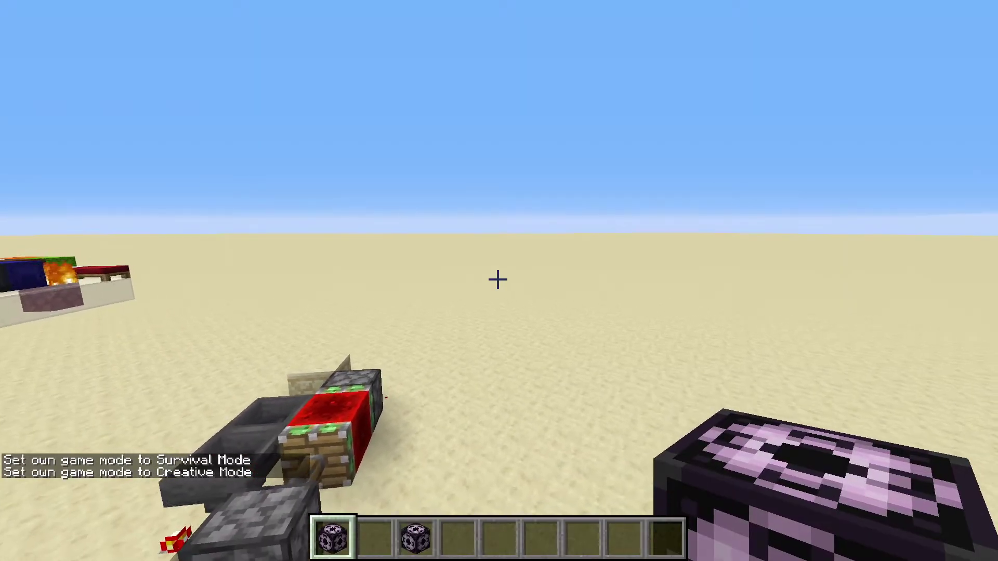
pyautogui.press('F3')
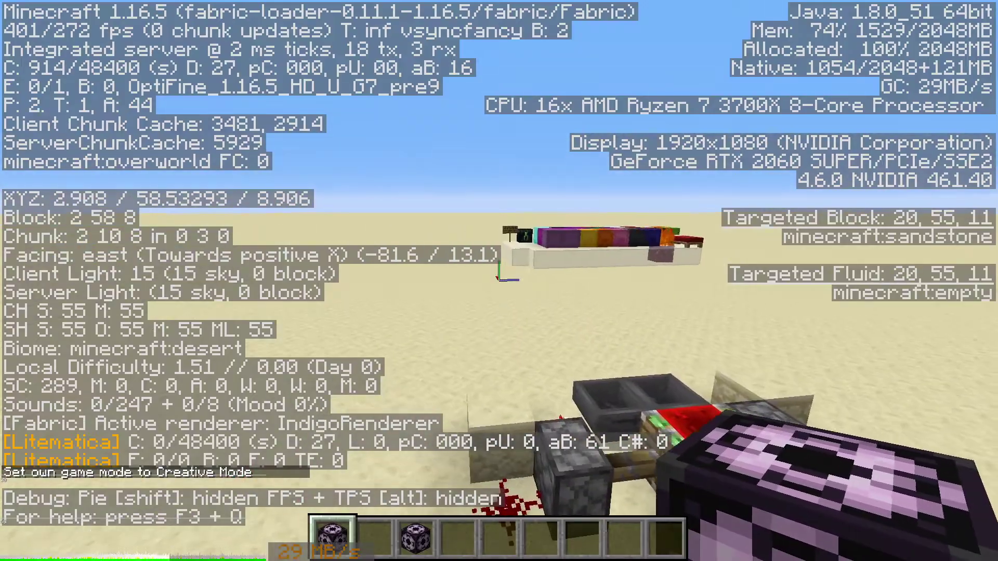
pyautogui.press('w')
pyautogui.press('F3')
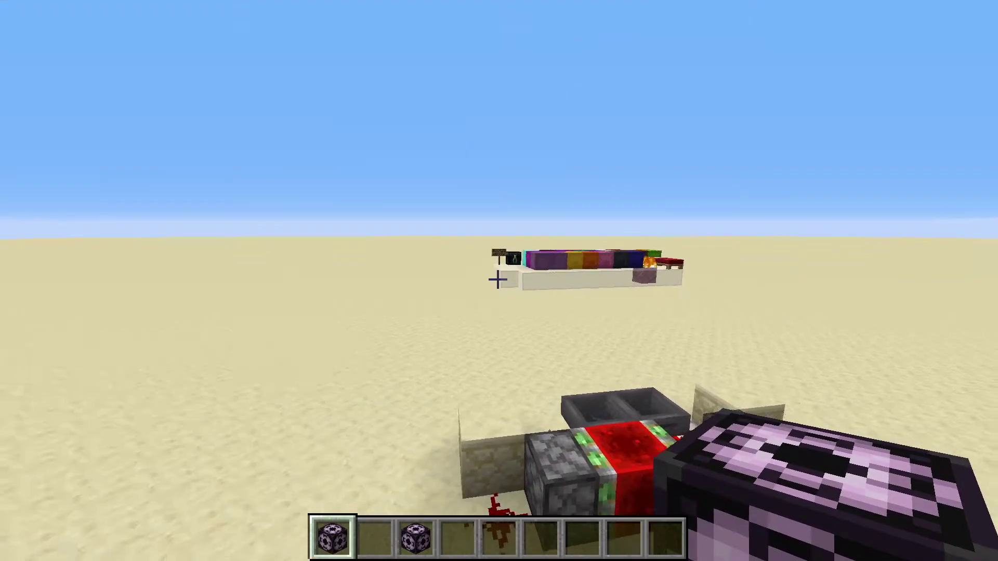
pyautogui.press('a')
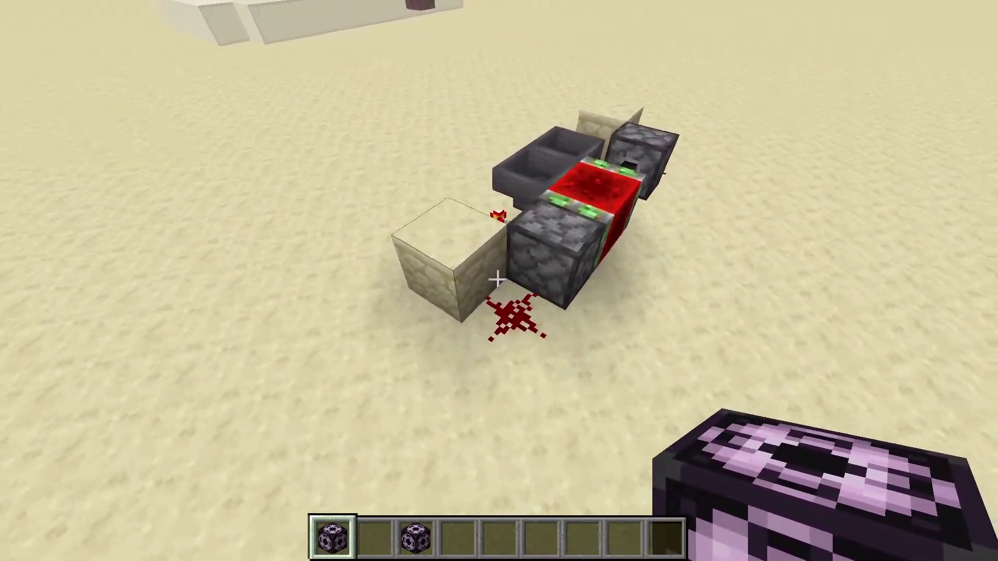
# Replace the ground sandstone beside the redstone dust at the hopper clock's corner with a structure block, leaving an empty hand selected
pyautogui.press('w')
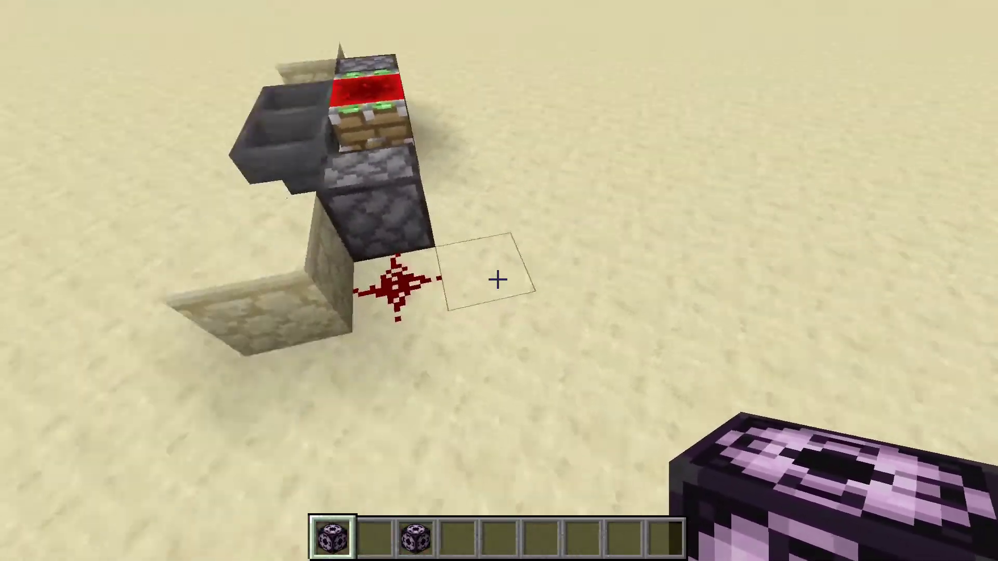
pyautogui.click(498, 281)
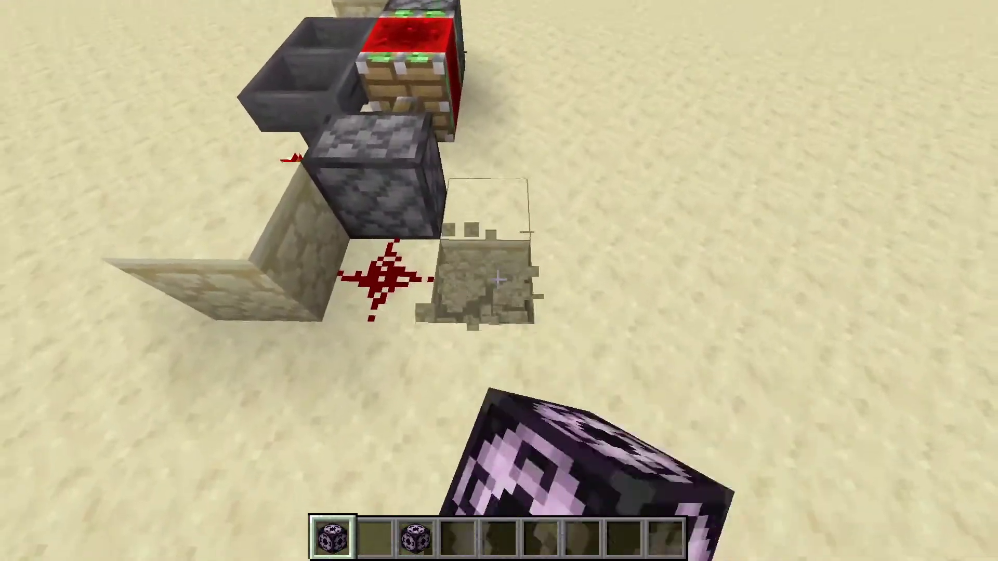
pyautogui.rightClick(498, 280)
pyautogui.press('s')
pyautogui.press('5')
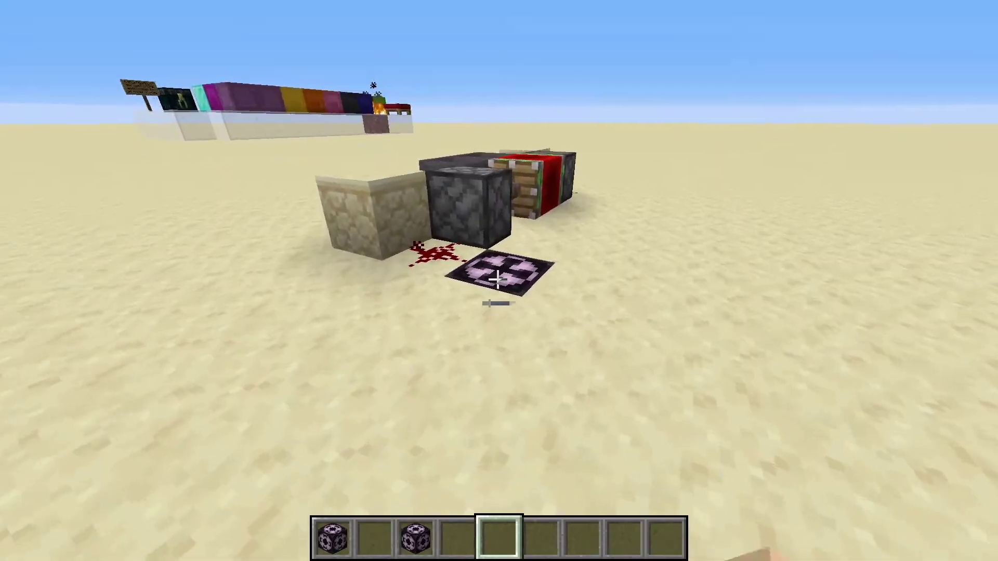
pyautogui.press('w')
pyautogui.press('4')
# Open the new structure block's settings and cycle through its modes, ending on Save mode
pyautogui.rightClick(499, 280)
pyautogui.click(253, 422)
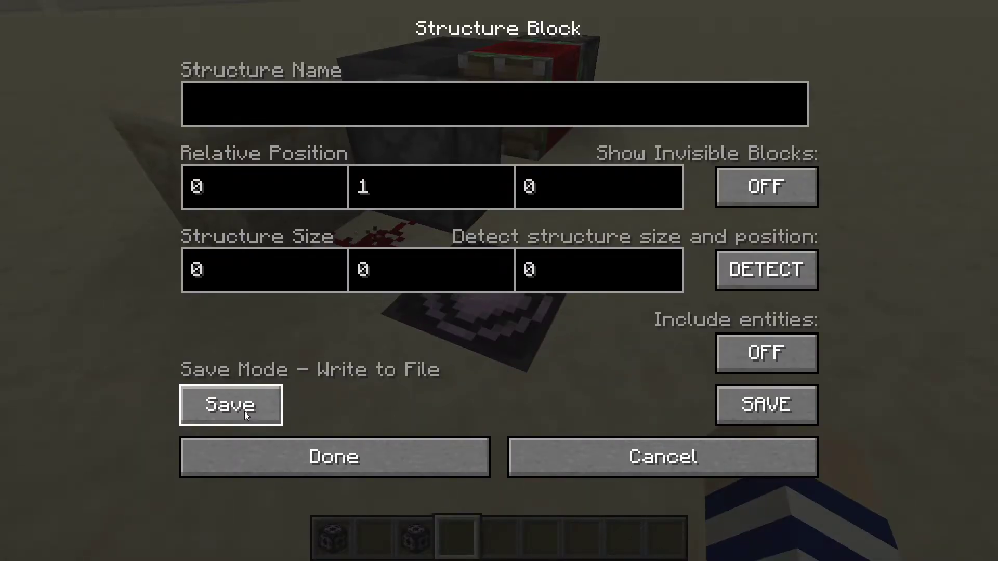
pyautogui.click(239, 418)
pyautogui.click(221, 416)
pyautogui.click(219, 415)
pyautogui.click(222, 417)
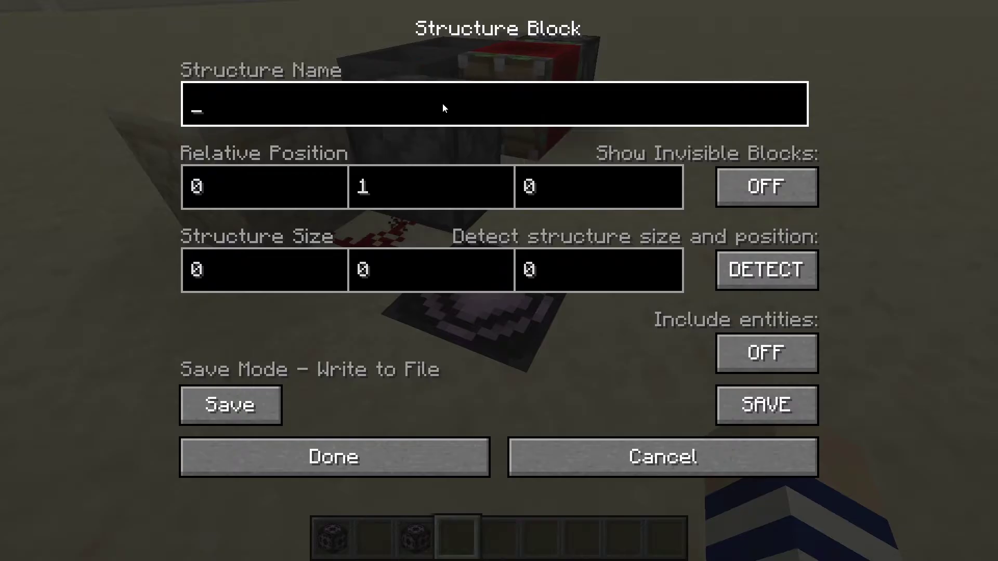
# Name the structure hopperclock101 and confirm the structure block settings
pyautogui.write('hopperclock')
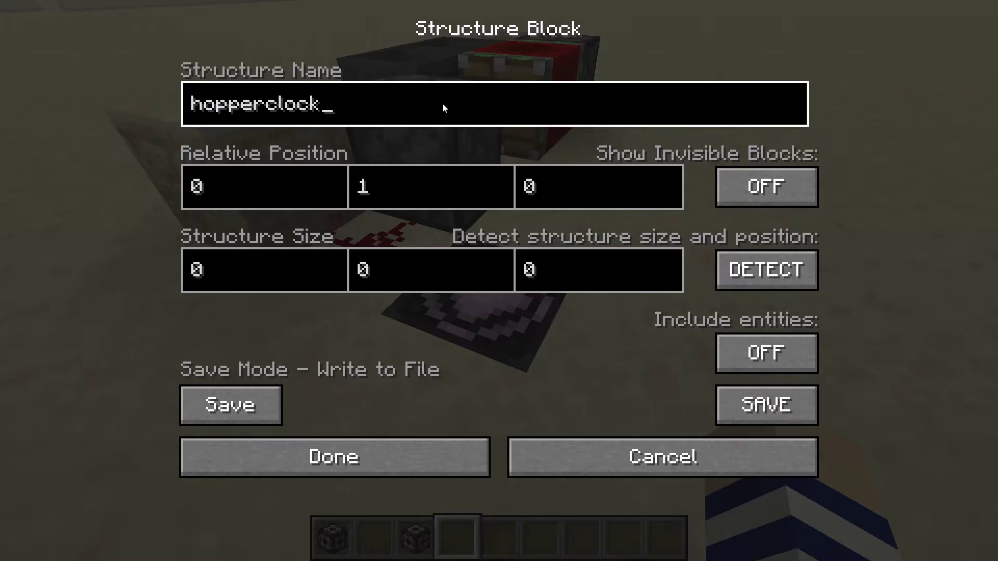
pyautogui.write('101')
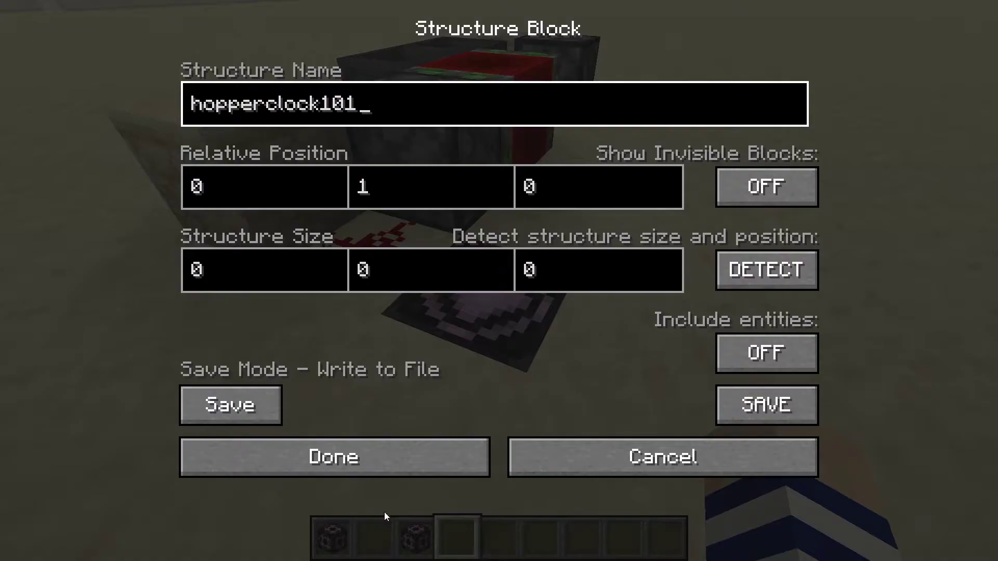
pyautogui.press('Return')
# Check the axis directions around the hopper clock with the debug overlay
pyautogui.rightClick(499, 281)
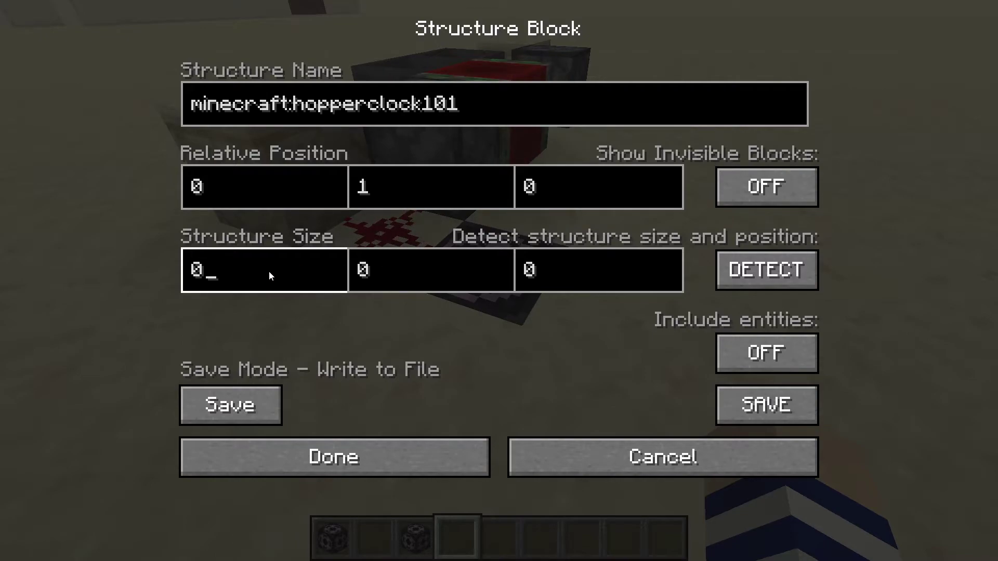
pyautogui.press('Escape')
pyautogui.press('F3')
pyautogui.press('F3')
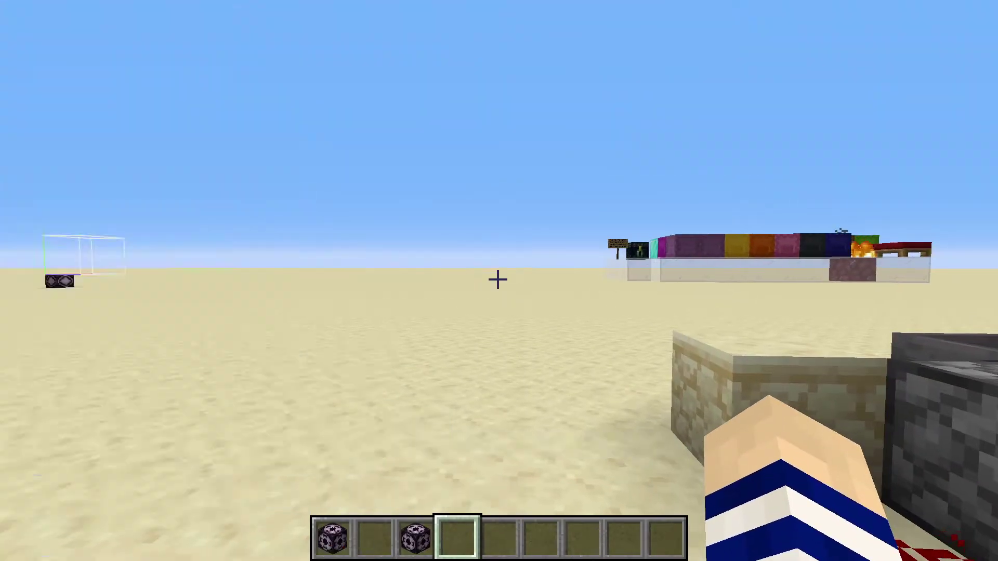
pyautogui.press('s')
pyautogui.press('a')
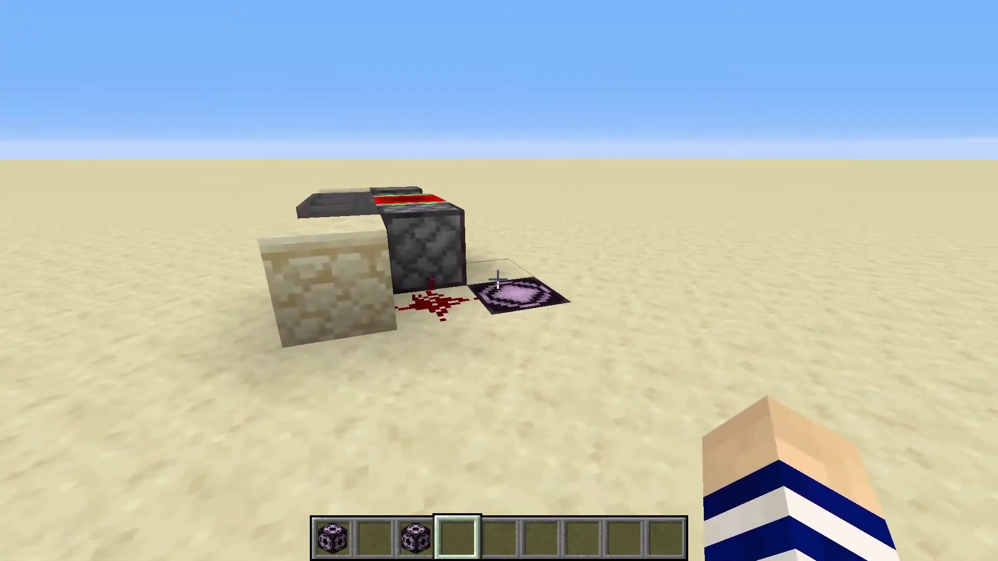
# Set the first structure size value to 3 and the second to 1 in the hopper clock's structure block, and confirm
pyautogui.press('w')
pyautogui.rightClick(499, 281)
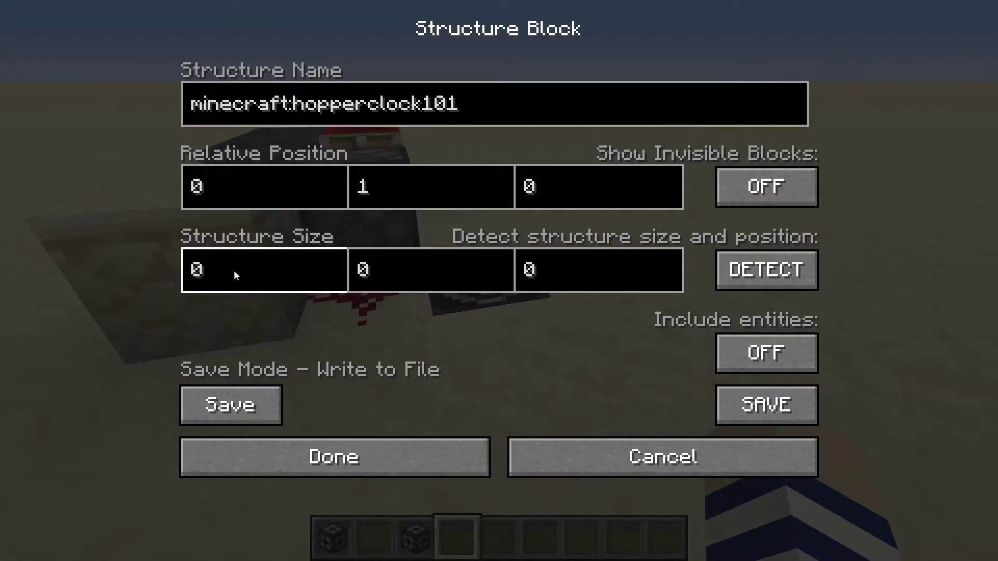
pyautogui.press('BackSpace')
pyautogui.write('3')
pyautogui.click(447, 271)
pyautogui.press('BackSpace')
pyautogui.write('1')
pyautogui.click(530, 279)
pyautogui.press('Return')
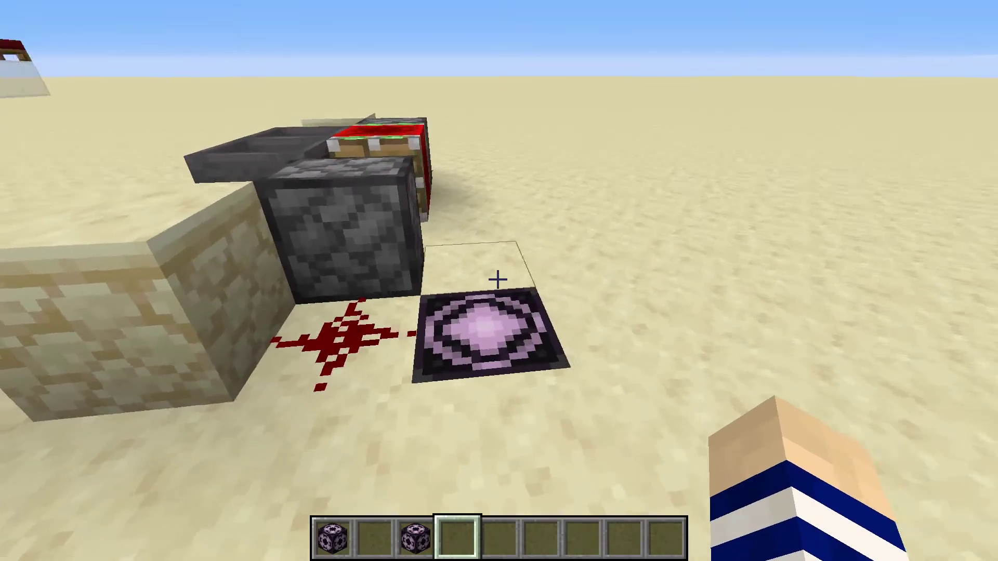
# Walk along the hopper clock to judge its length and set the structure size to 3, 1, 6
pyautogui.press('d')
pyautogui.press('d')
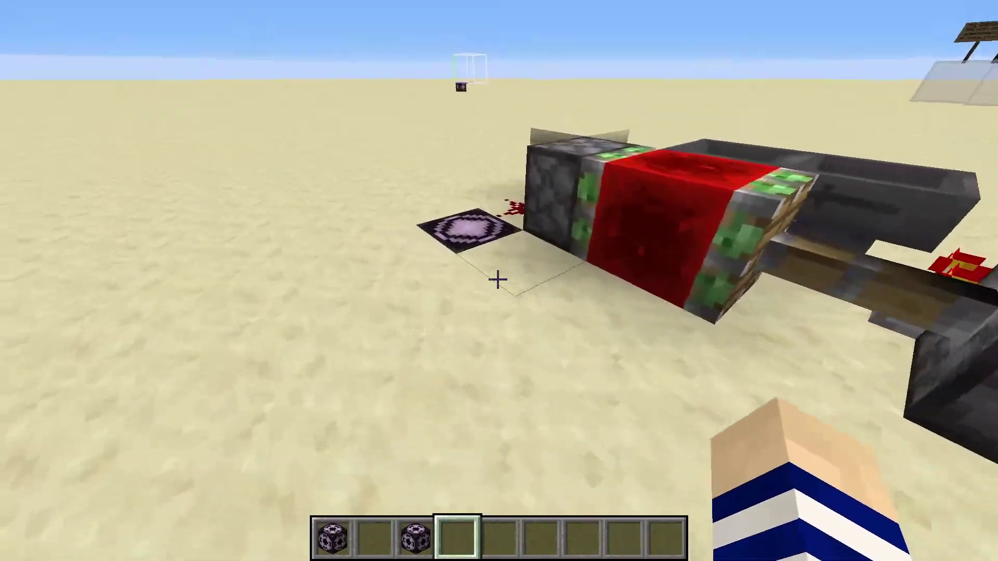
pyautogui.rightClick(498, 280)
pyautogui.click(608, 271)
pyautogui.press('BackSpace')
pyautogui.write('6')
pyautogui.click(269, 267)
pyautogui.press('BackSpace')
pyautogui.write('3')
pyautogui.click(373, 275)
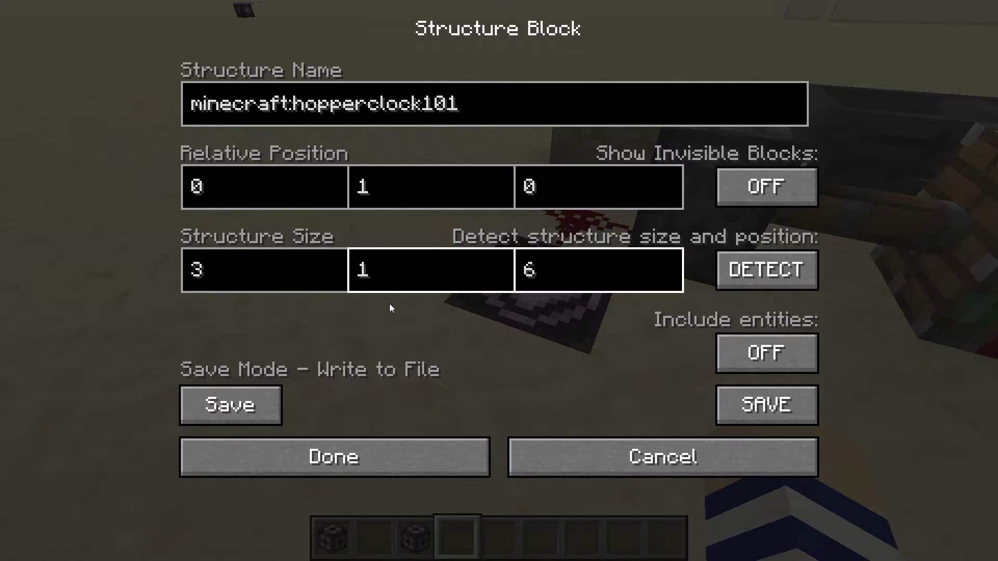
# Save the hopperclock101 structure to file, reopen the structure block and save it once more
pyautogui.click(725, 404)
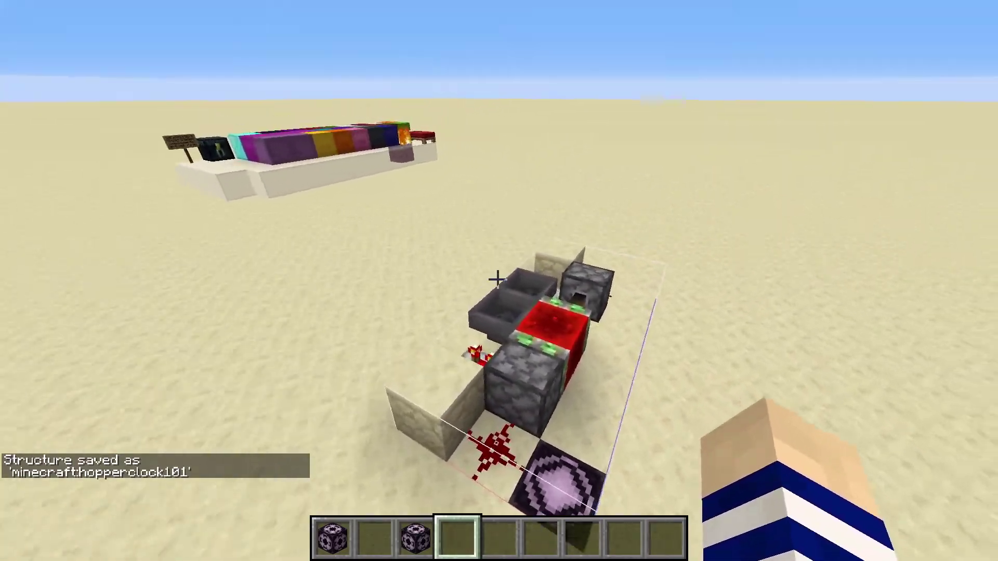
pyautogui.rightClick(497, 280)
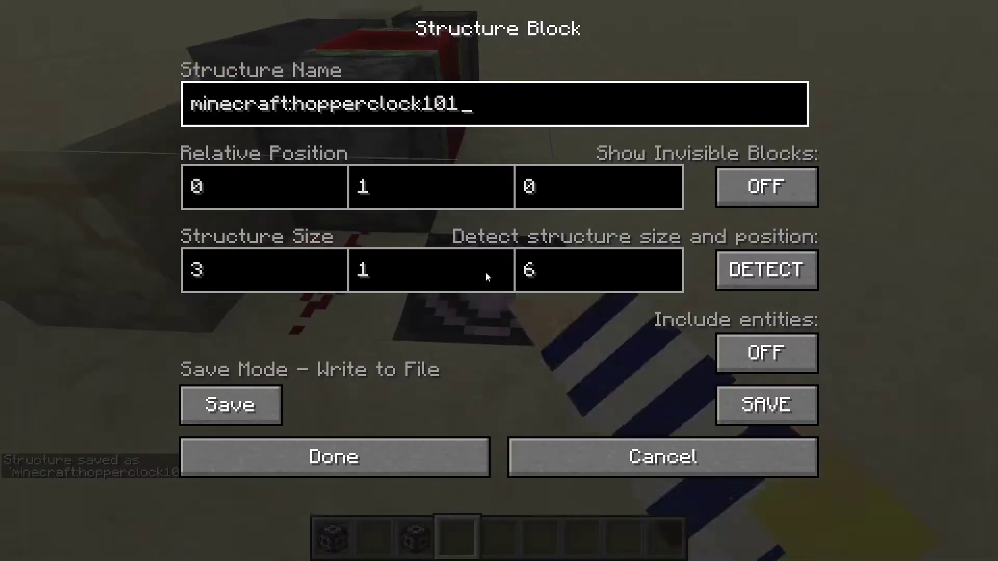
pyautogui.click(787, 391)
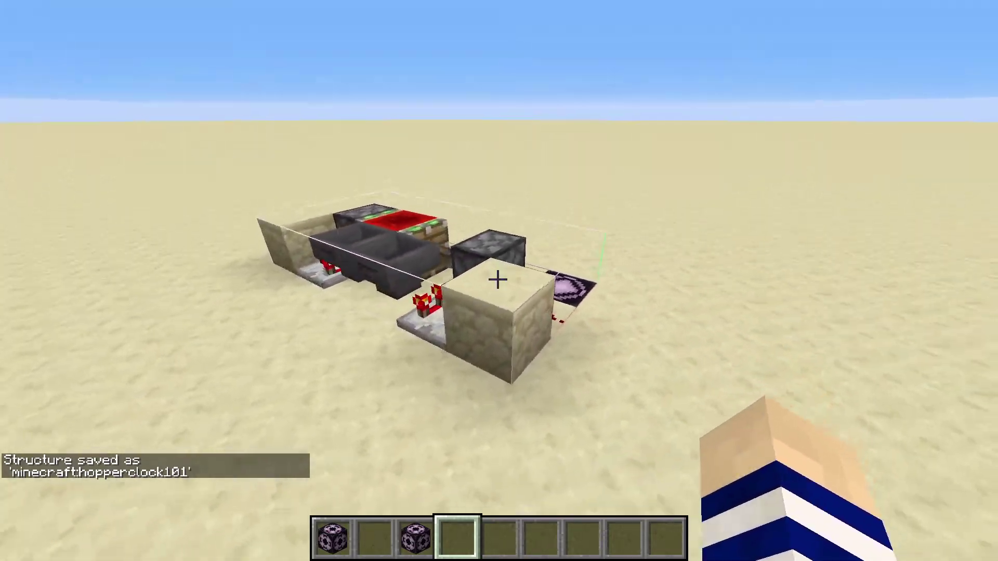
# Examine the structure block's bounding box around the hopper clock from several sides
pyautogui.press('a')
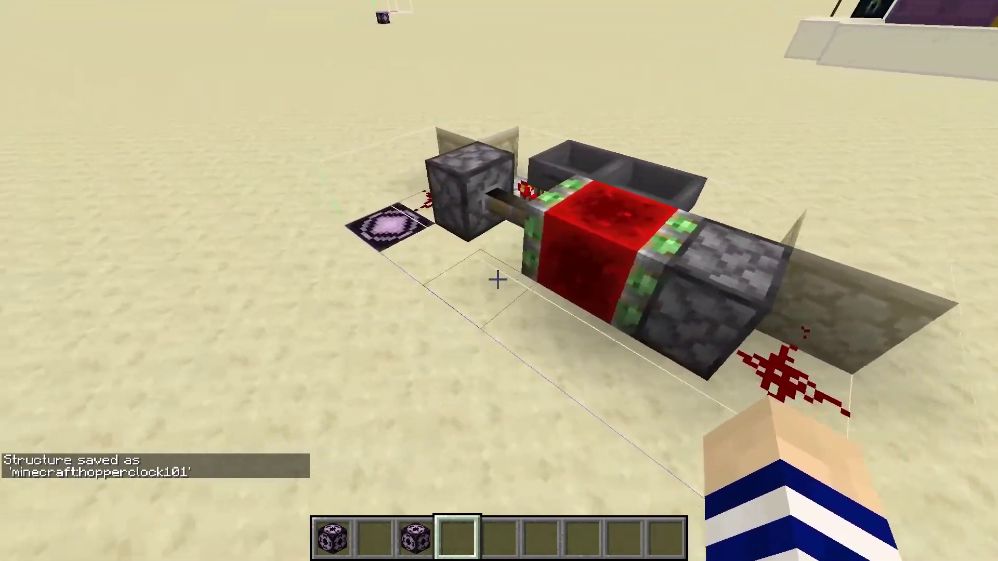
pyautogui.press('a')
pyautogui.press('w')
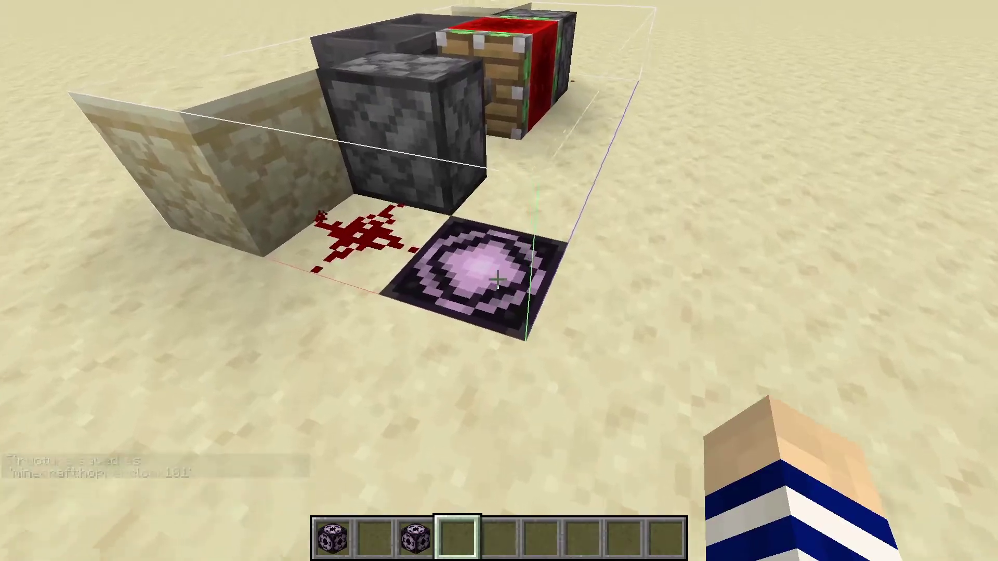
pyautogui.press('space')
pyautogui.press('a')
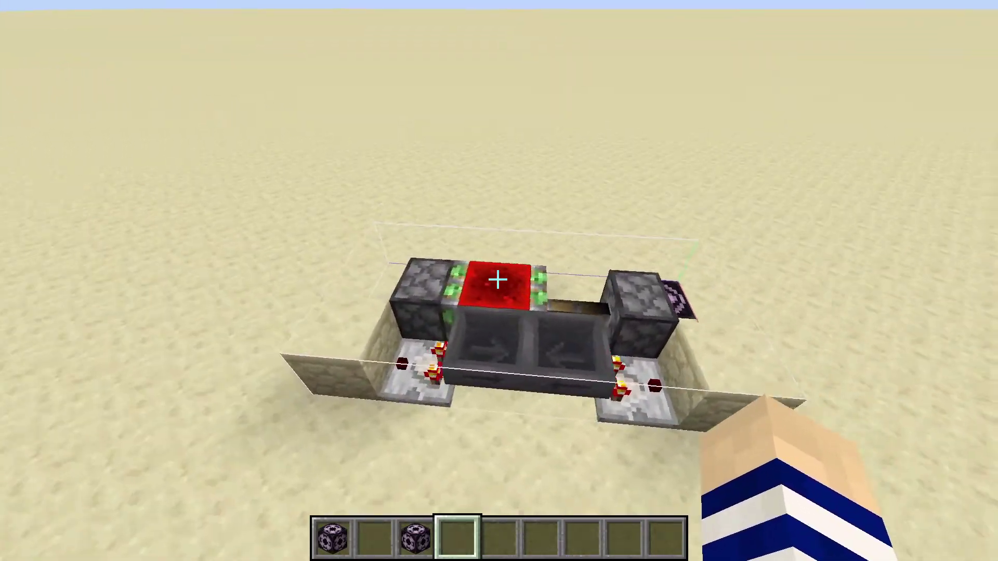
pyautogui.press('a')
pyautogui.press('d')
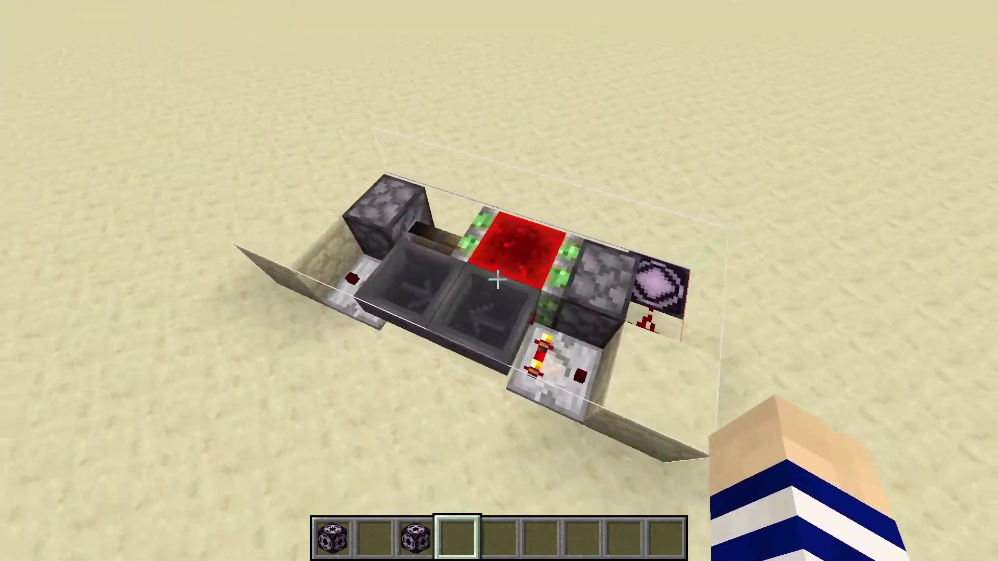
# Place a structure block floating above the sand, diagonally beyond the hopper clock's end, as the opposite corner marker
pyautogui.press('d')
pyautogui.press('a')
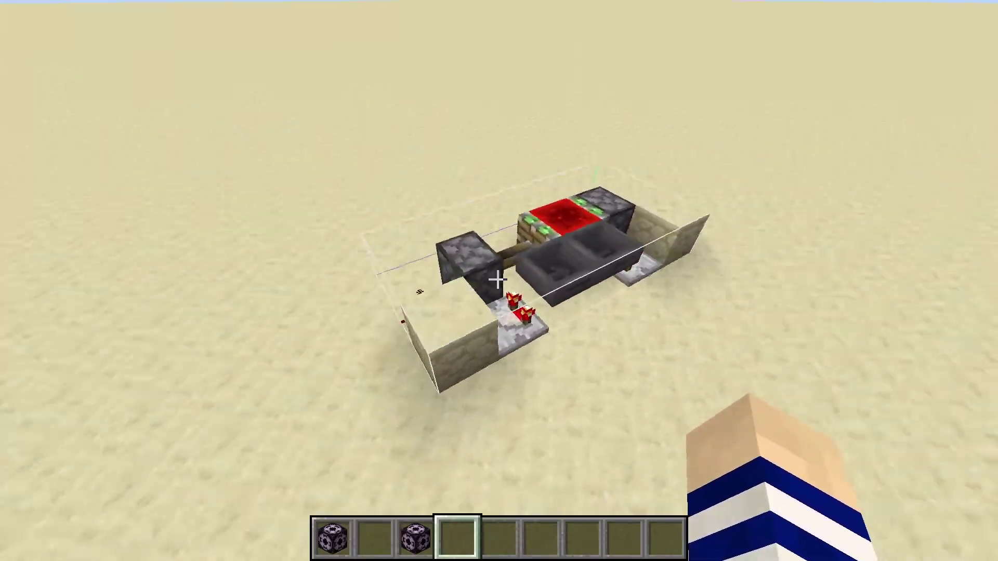
pyautogui.press('3')
pyautogui.press('w')
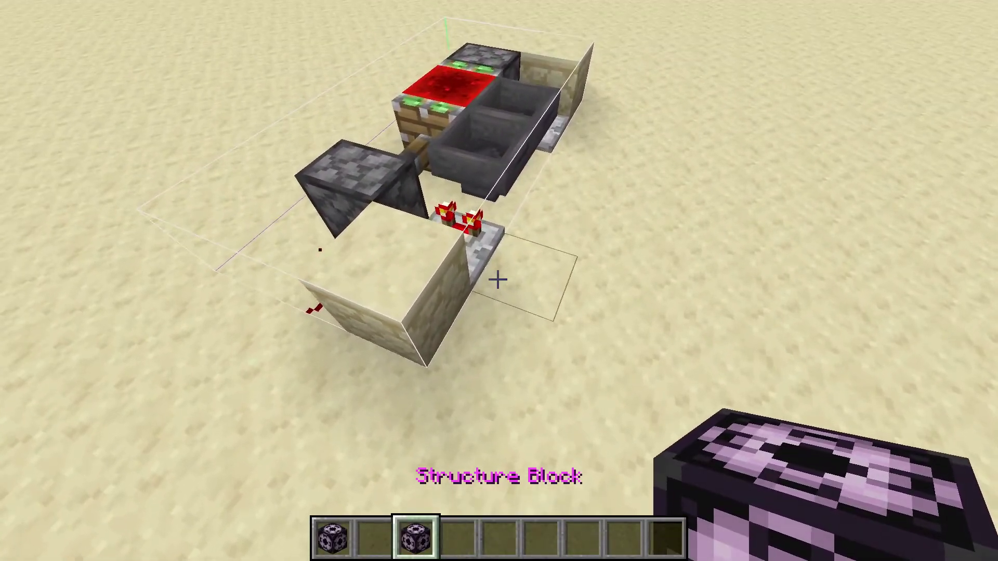
pyautogui.press('s')
pyautogui.press('1')
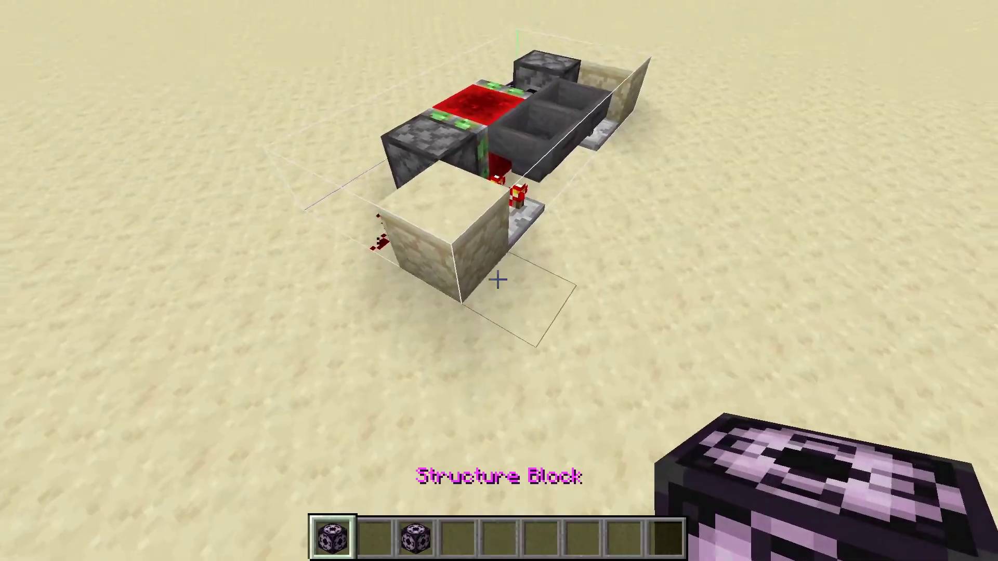
pyautogui.press('s')
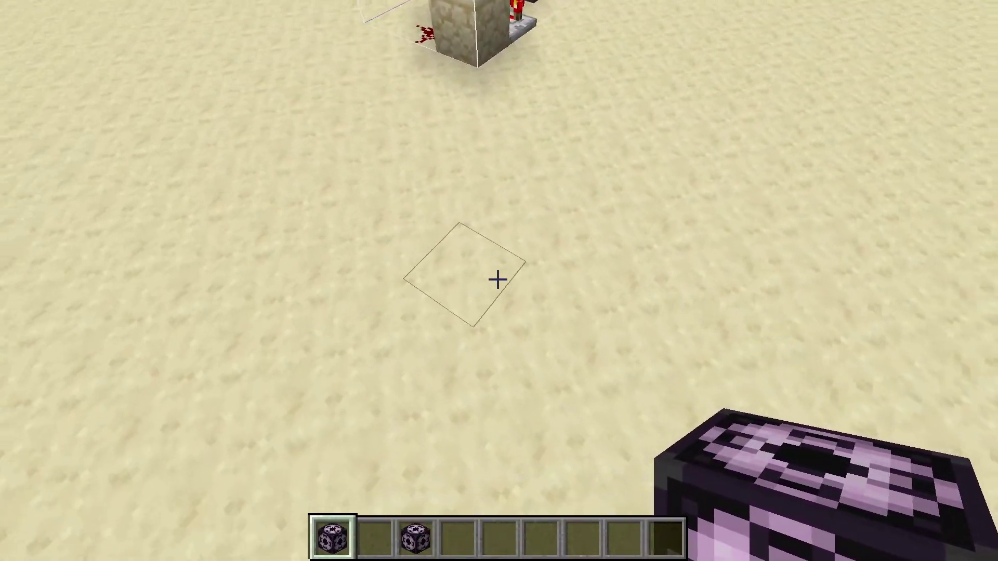
pyautogui.rightClick(498, 280)
pyautogui.rightClick(498, 280)
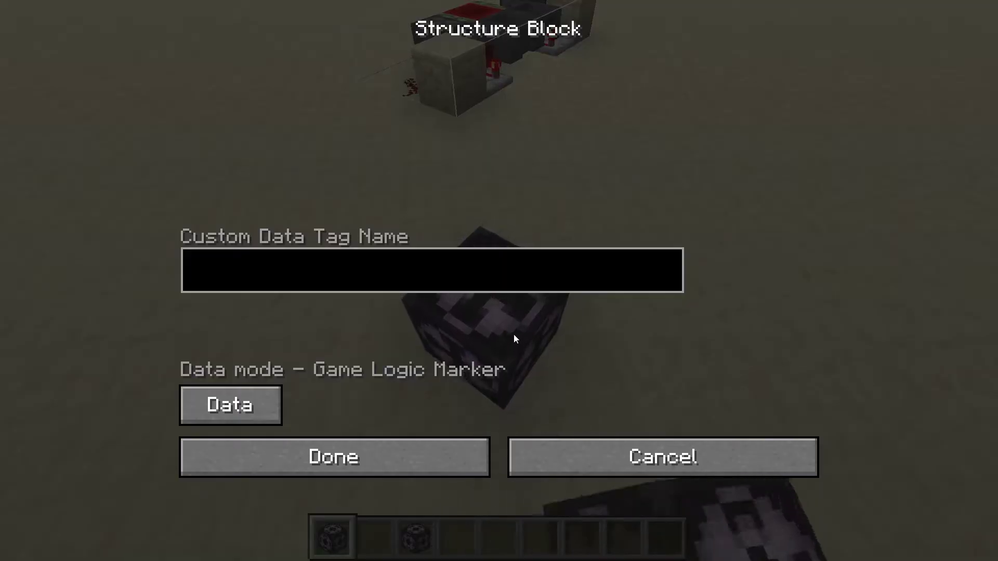
pyautogui.press('Escape')
pyautogui.click(498, 280)
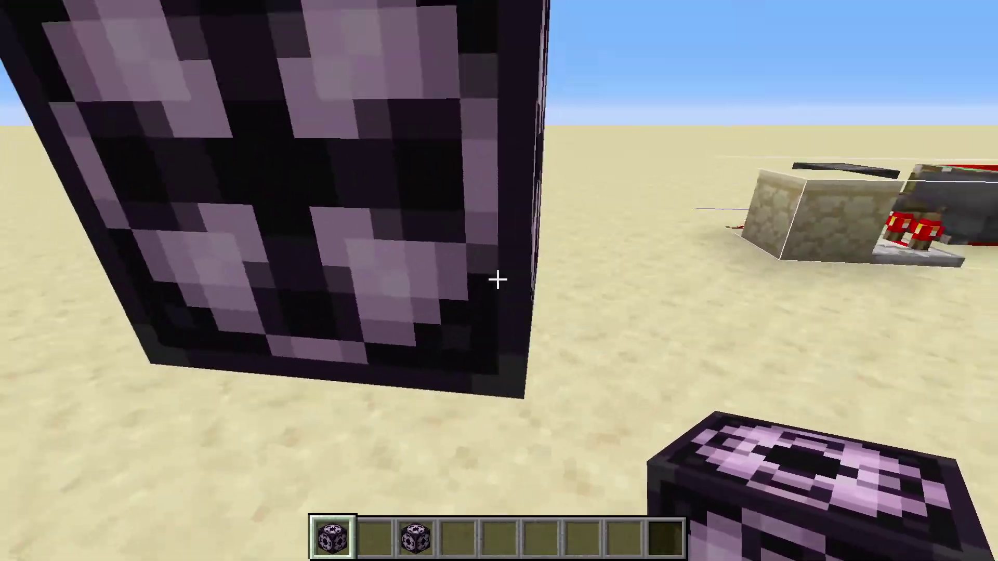
# Switch the floating structure block to Corner mode, name it minecraft:hopperclock101 and confirm
pyautogui.rightClick(498, 280)
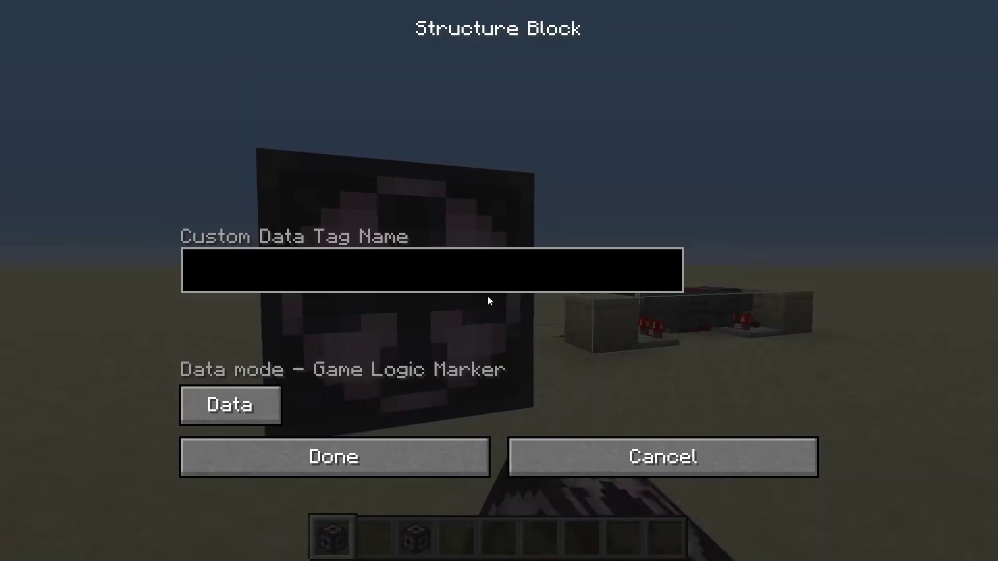
pyautogui.click(213, 408)
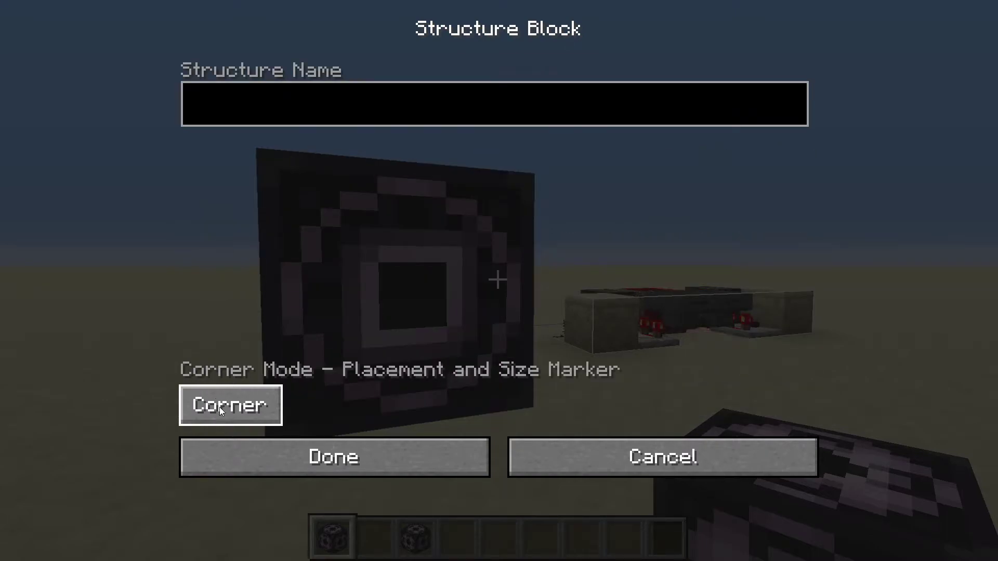
pyautogui.write('min')
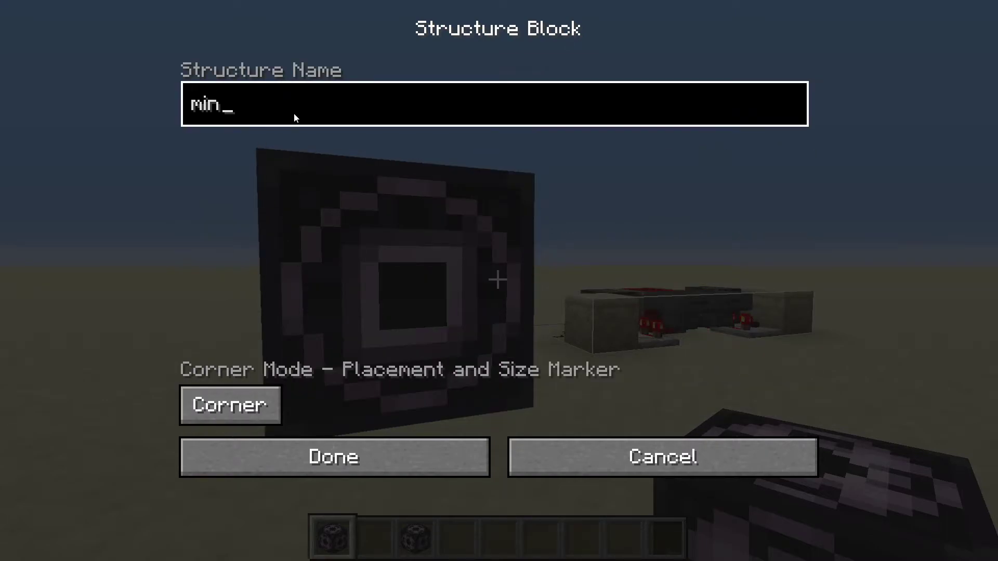
pyautogui.write('ecraft')
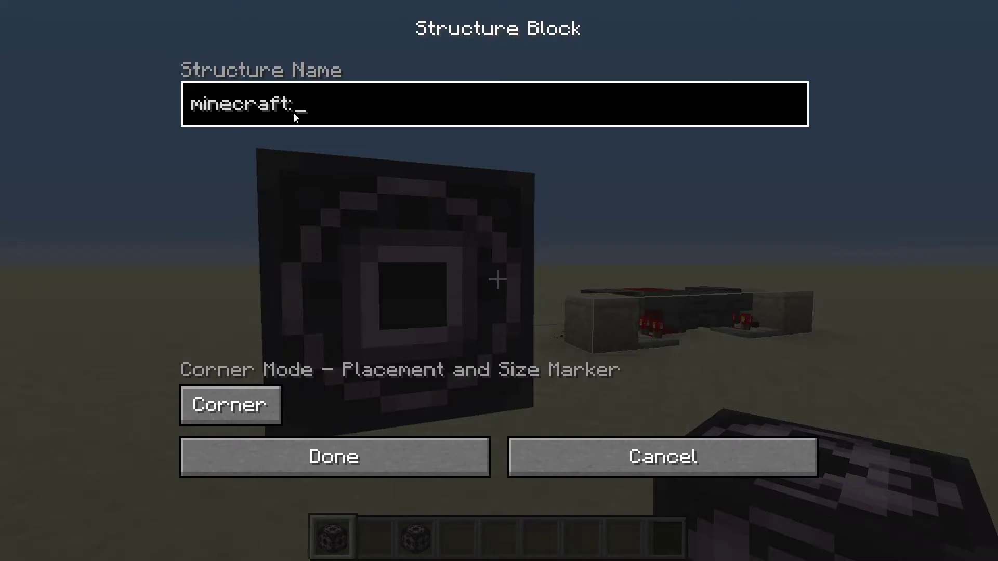
pyautogui.write(':hopper')
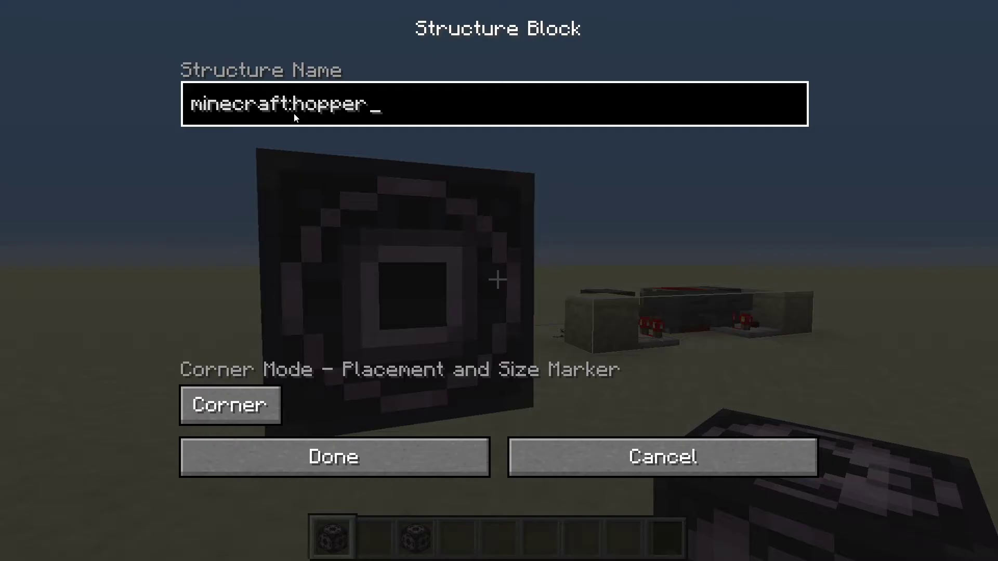
pyautogui.write('clock101')
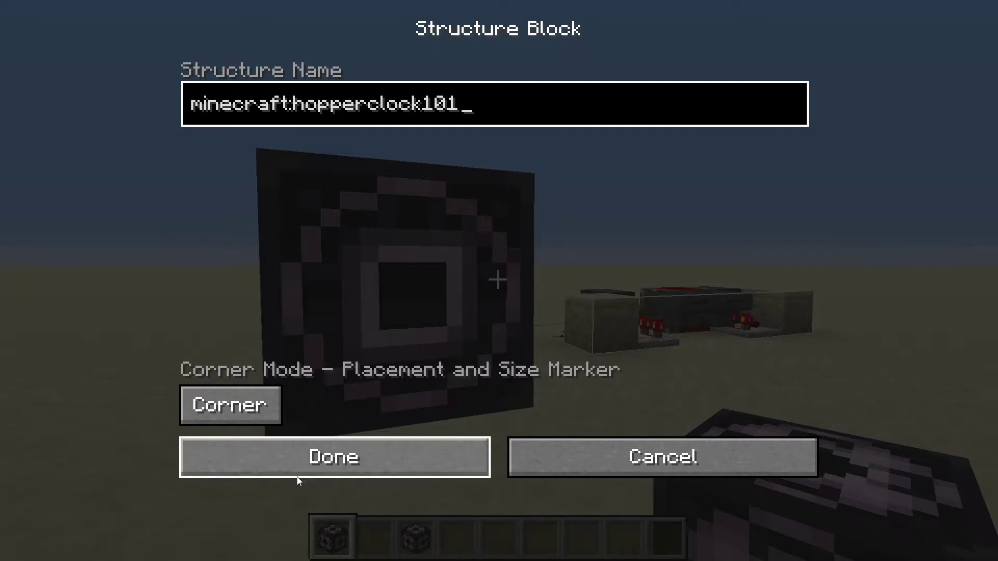
pyautogui.click(298, 481)
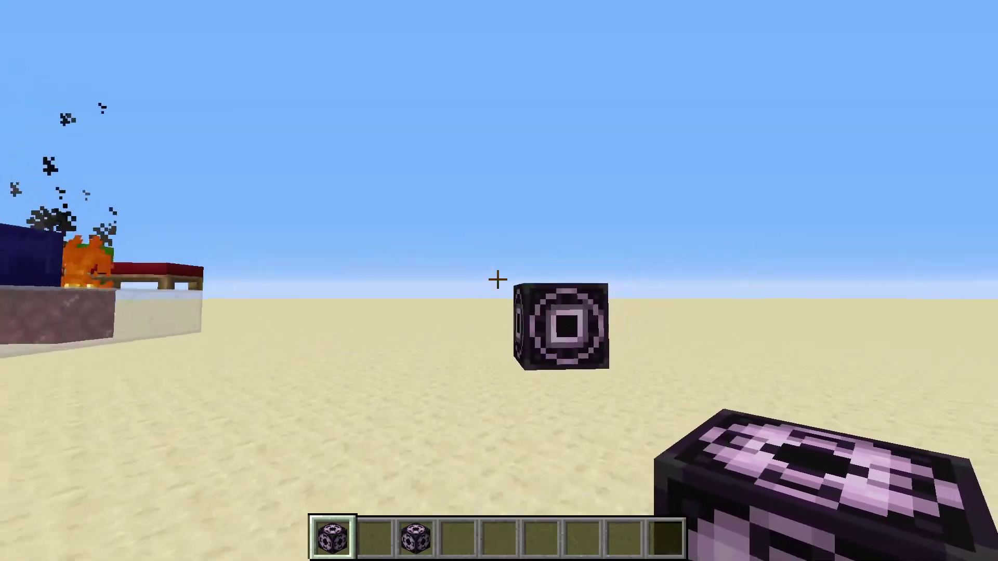
# Return to the hopper clock's Save-mode structure block and detect the structure size and position automatically
pyautogui.press('s')
pyautogui.press('space')
pyautogui.press('shift')
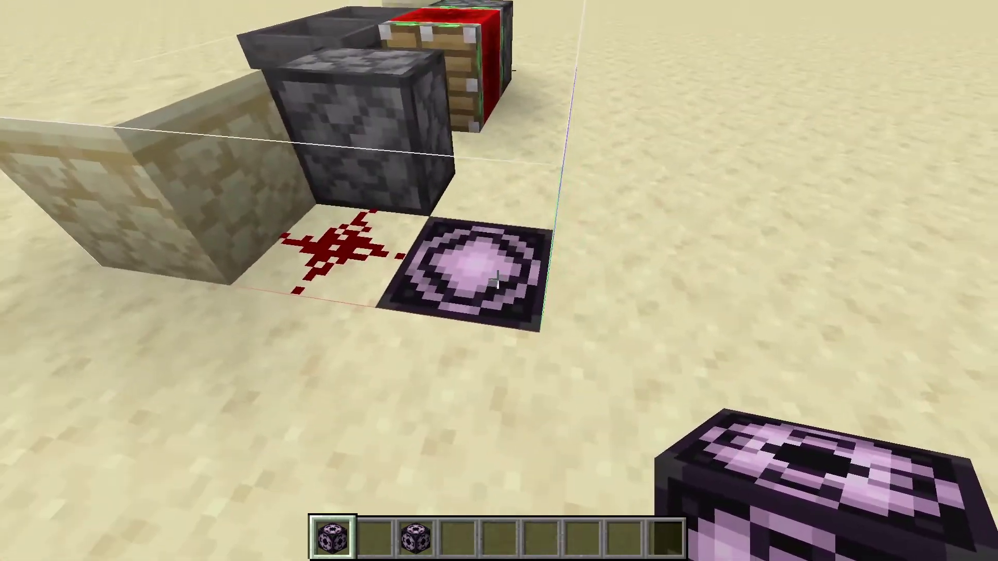
pyautogui.rightClick(497, 281)
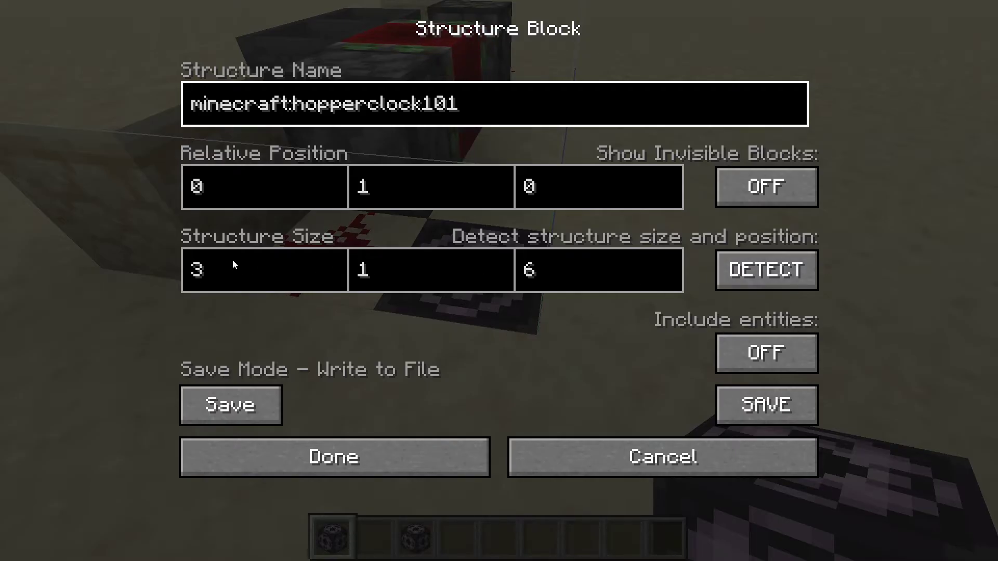
pyautogui.click(761, 278)
# Examine the detected bounding box around the hopper clock, comparing it with the corner block and the Save-mode block
pyautogui.press('s')
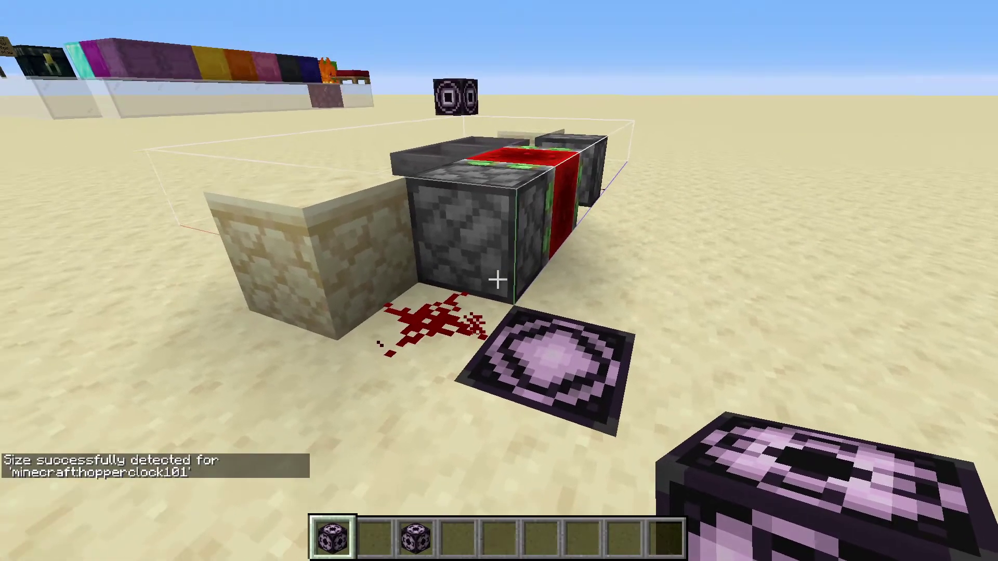
pyautogui.press('space')
pyautogui.press('w')
pyautogui.press('a')
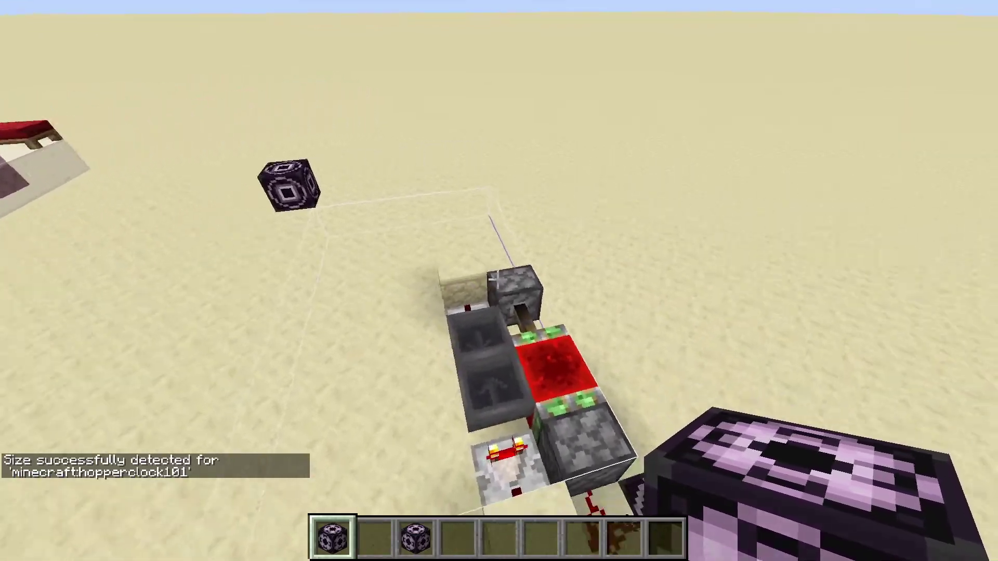
pyautogui.press('w')
pyautogui.press('w')
pyautogui.press('shift')
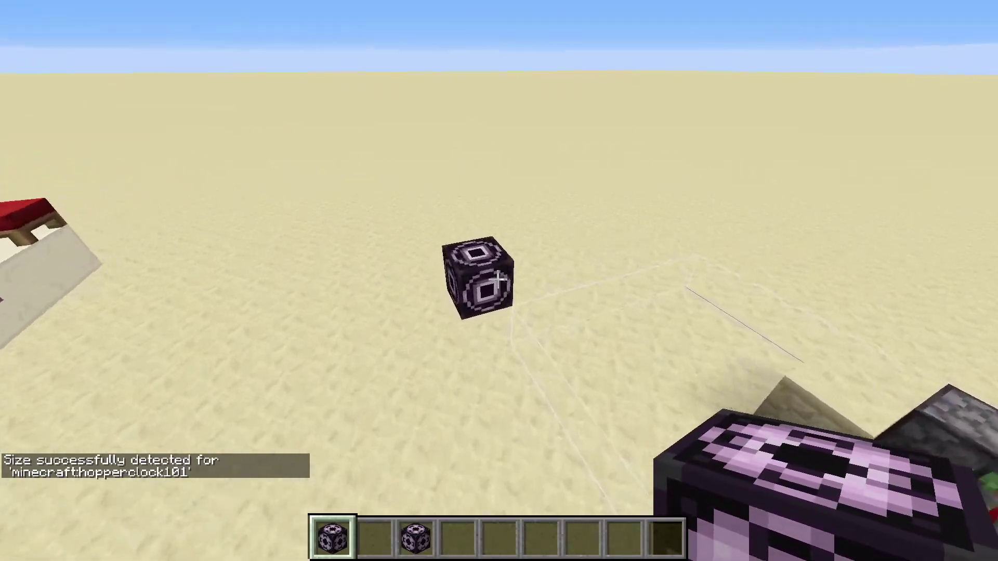
pyautogui.press('space')
pyautogui.press('d')
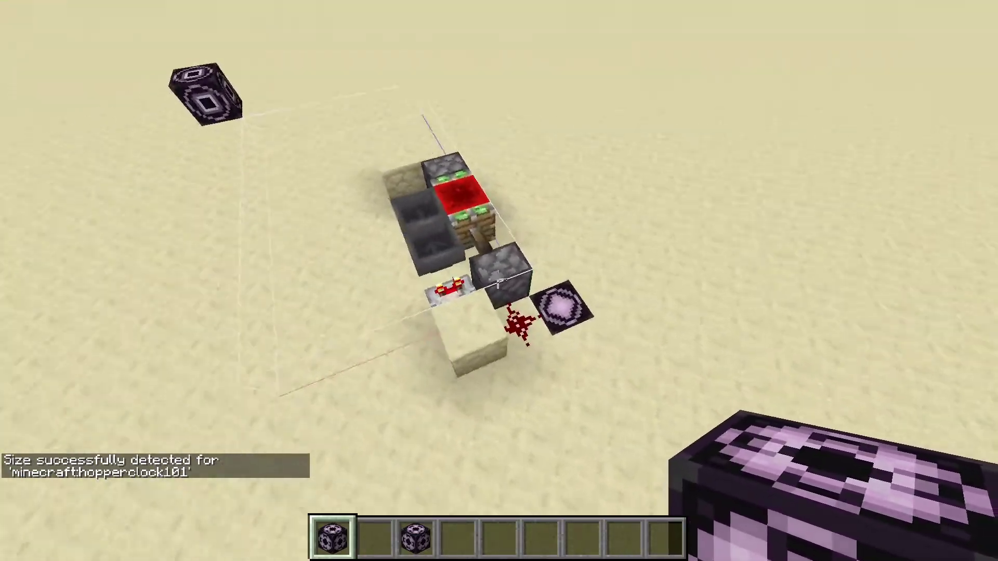
pyautogui.press('w')
pyautogui.press('shift')
pyautogui.press('s')
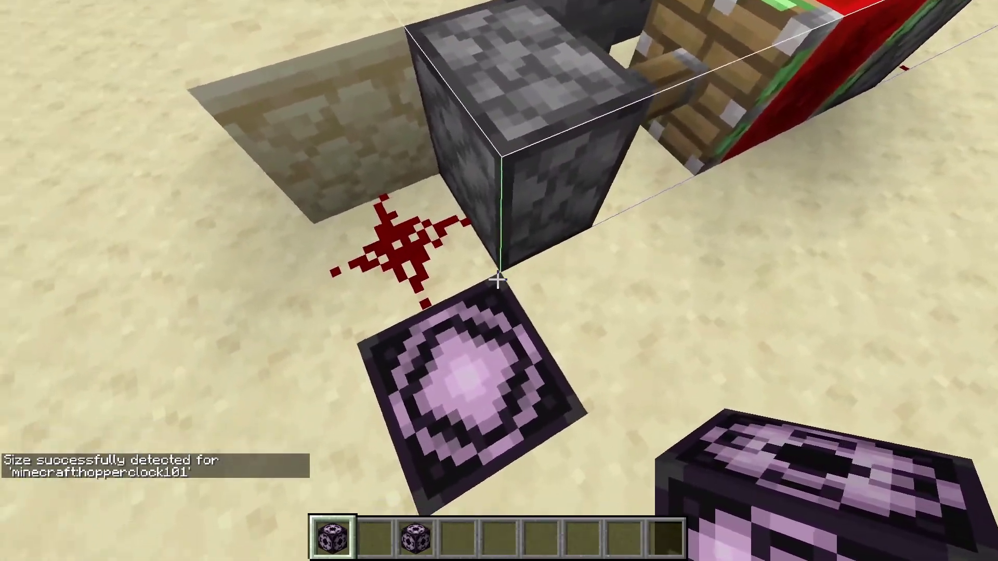
pyautogui.press('space')
pyautogui.press('a')
pyautogui.press('w')
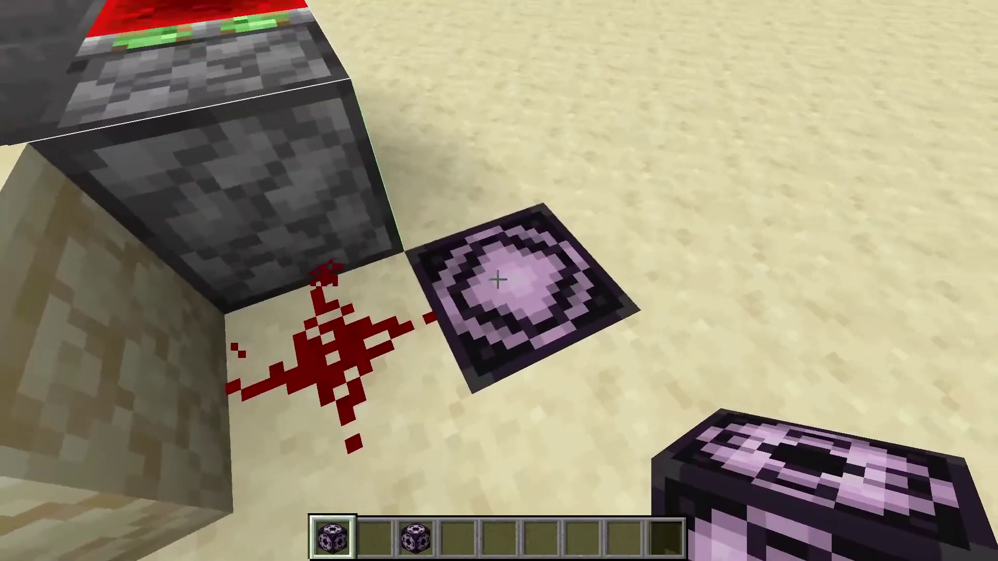
# Set the hopper clock structure block's relative position to 0, 1, 0 and confirm
pyautogui.rightClick(499, 281)
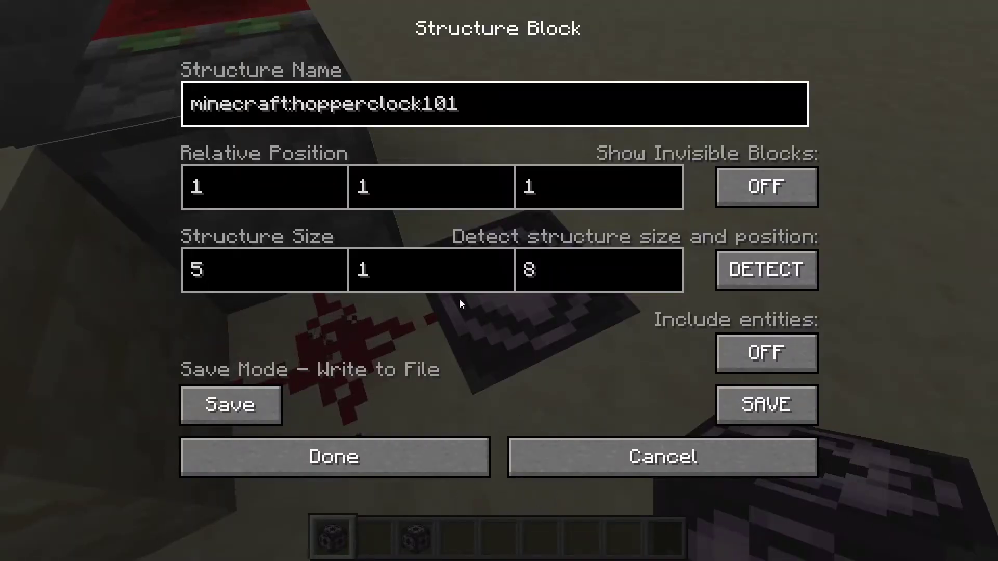
pyautogui.press('BackSpace')
pyautogui.write('0')
pyautogui.click(575, 188)
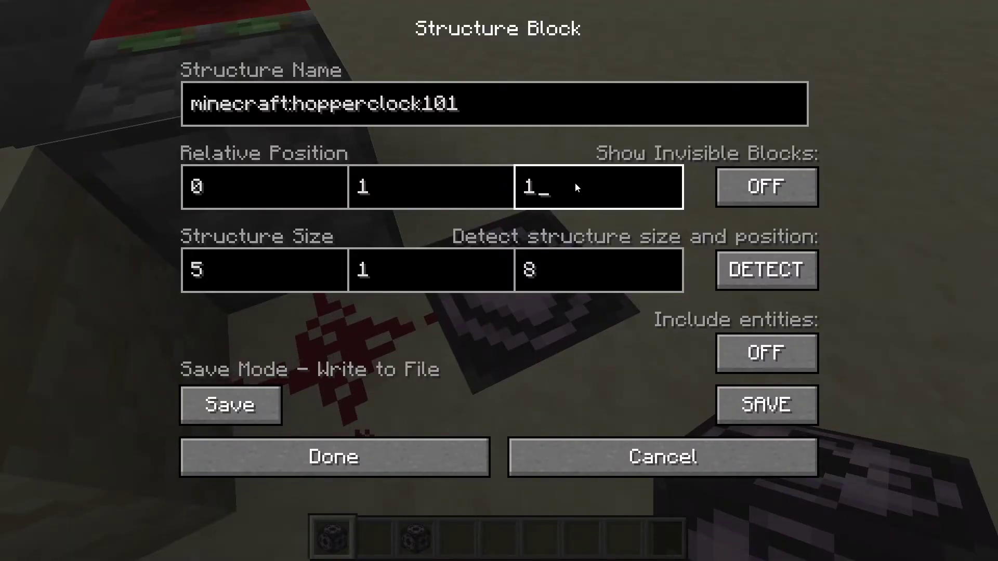
pyautogui.press('BackSpace')
pyautogui.write('0')
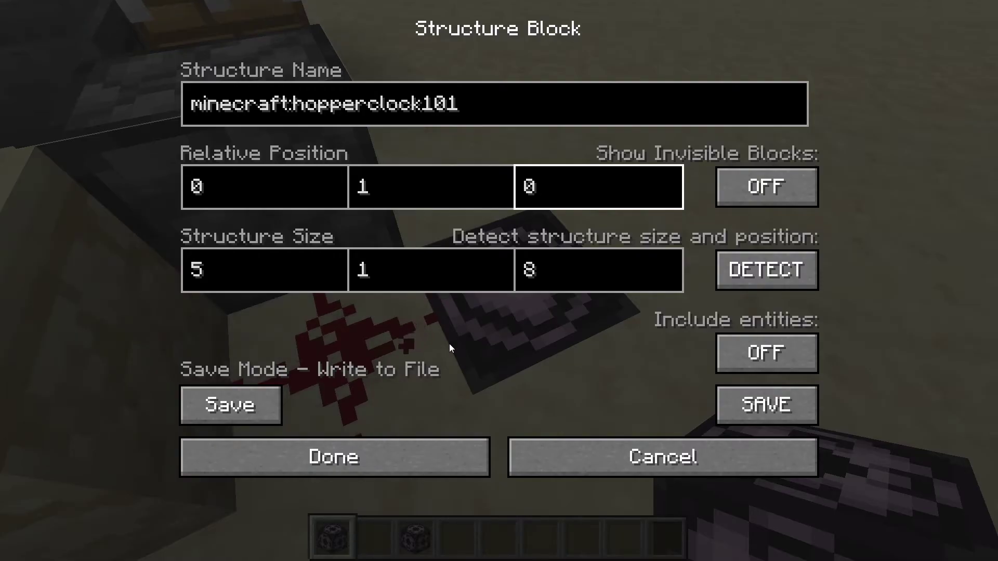
pyautogui.click(367, 452)
# Check the repositioned bounding box around the hopper clock and save the minecraft:hopperclock101 structure to file
pyautogui.press('s')
pyautogui.press('space')
pyautogui.press('a')
pyautogui.press('w')
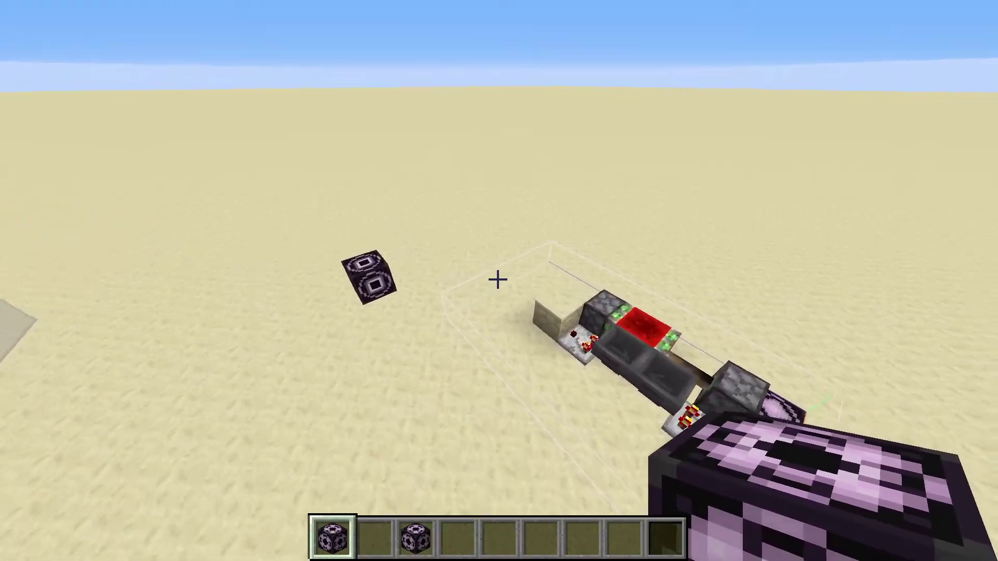
pyautogui.press('w')
pyautogui.press('a')
pyautogui.press('d')
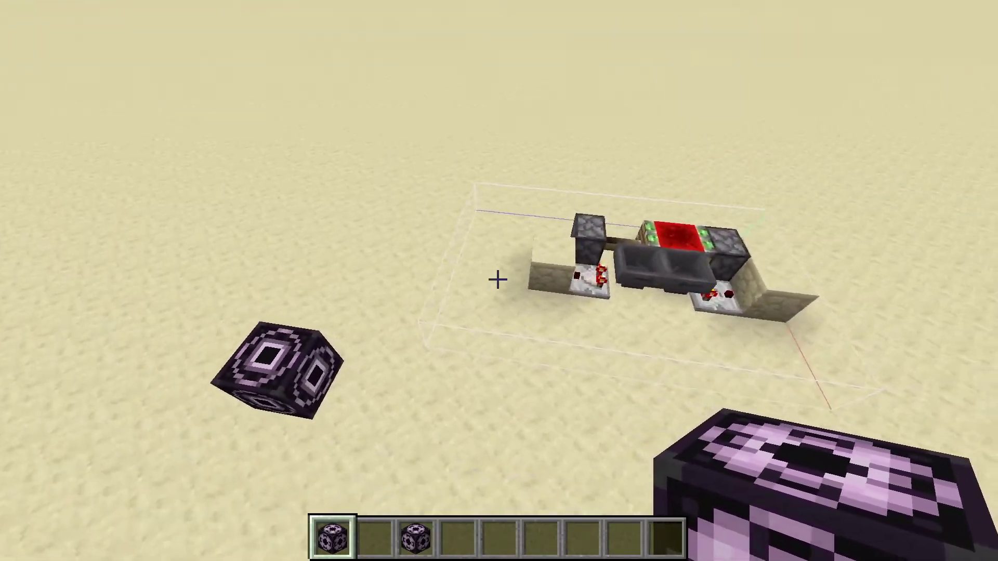
pyautogui.press('4')
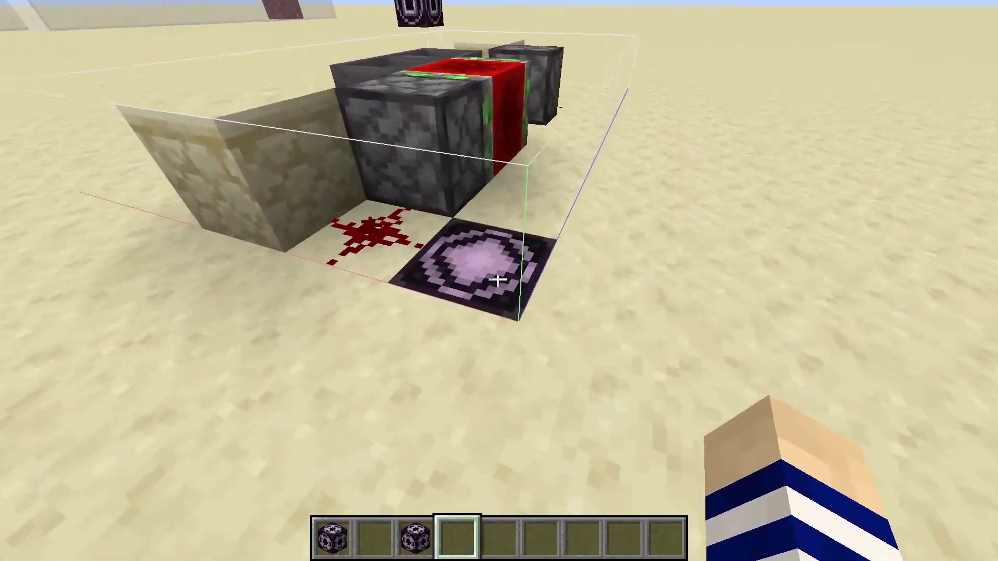
pyautogui.rightClick(498, 280)
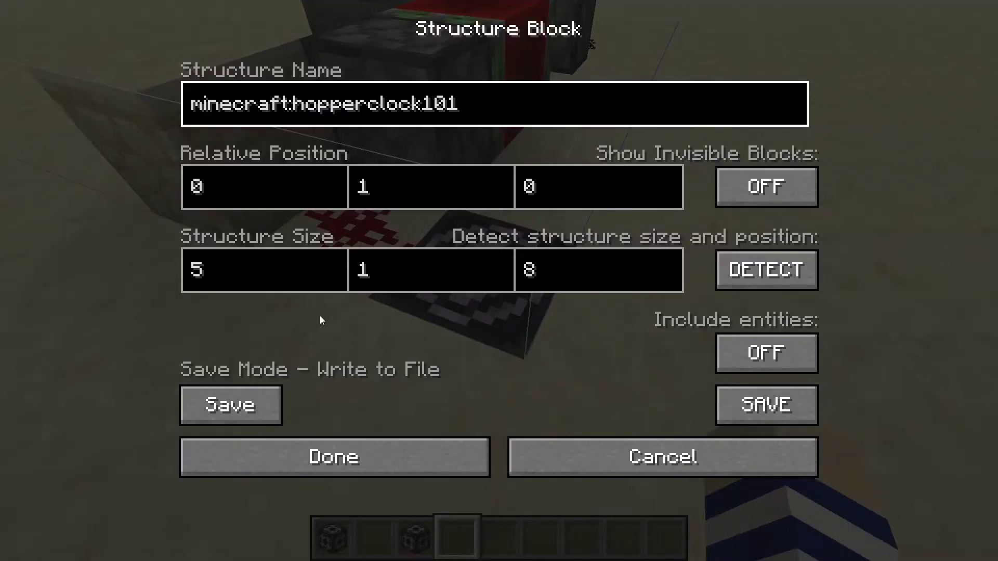
pyautogui.click(758, 408)
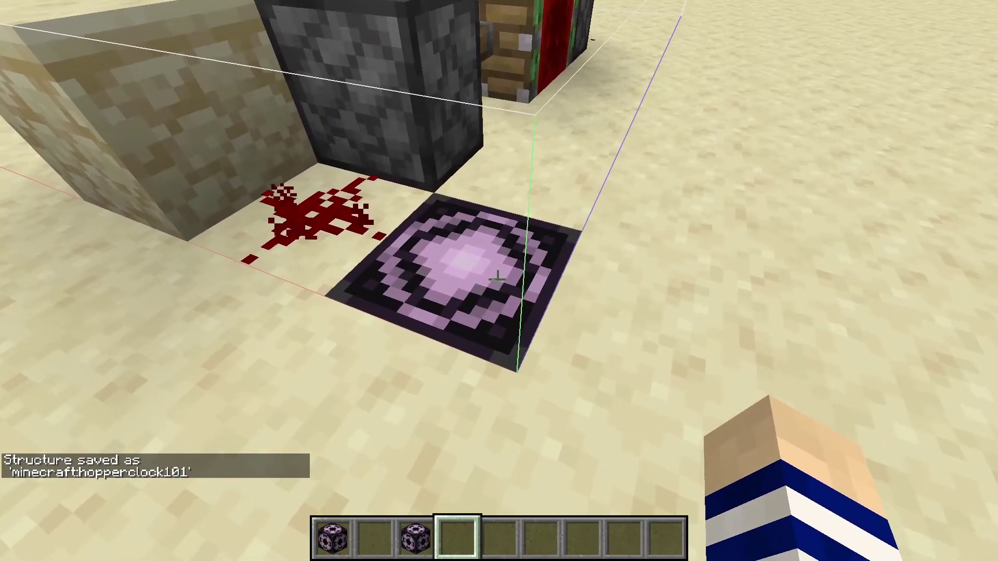
# Pick a copy of the hopper clock's structure block and place it on open sand away from the clock
pyautogui.middleClick(498, 280)
pyautogui.press('e')
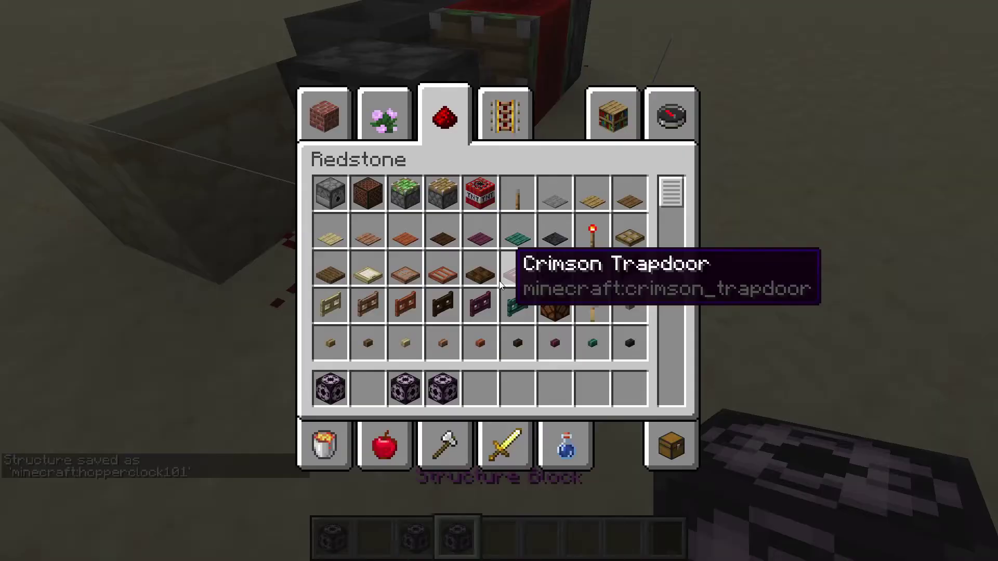
pyautogui.press('e')
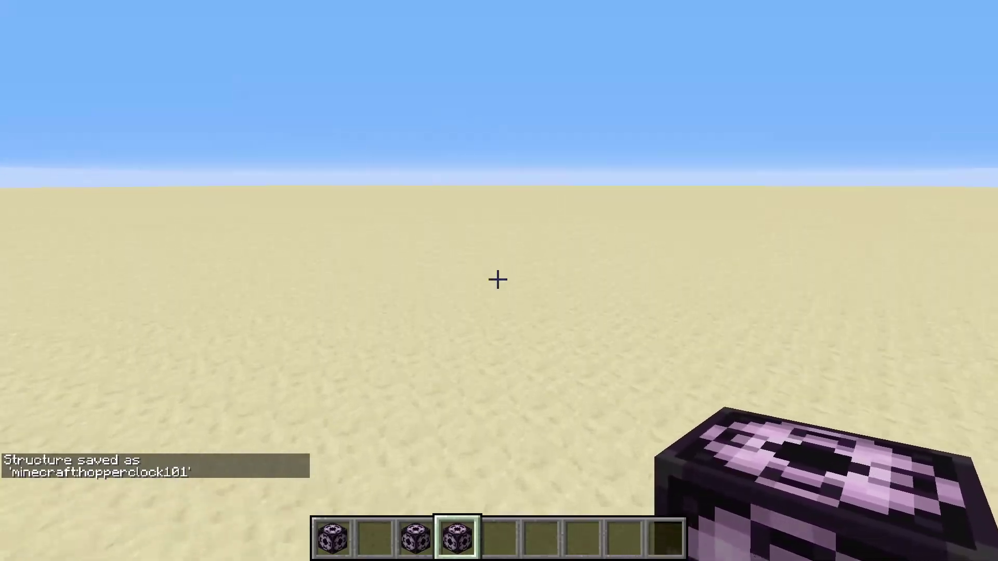
pyautogui.rightClick(498, 280)
pyautogui.press('5')
# Switch the newly placed structure block to Load mode, load minecraft:hopperclock101 and look over the loaded copy
pyautogui.rightClick(499, 280)
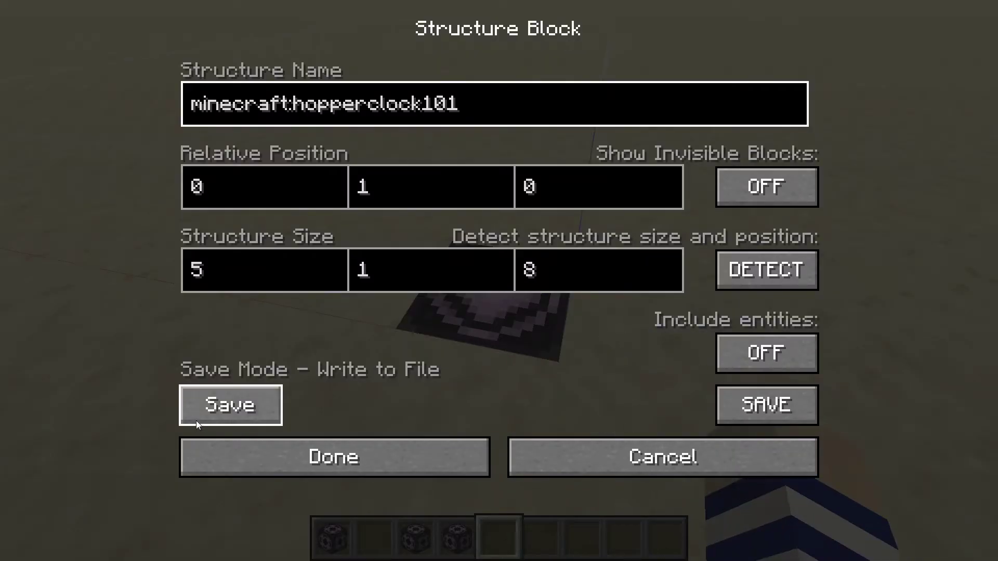
pyautogui.click(241, 415)
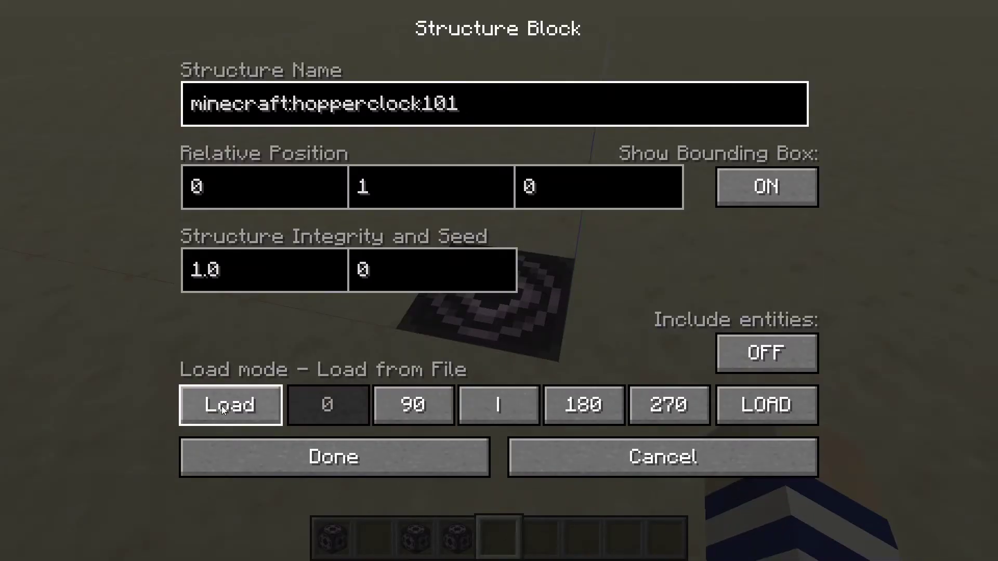
pyautogui.click(801, 415)
pyautogui.press('d')
pyautogui.press('space')
pyautogui.press('space')
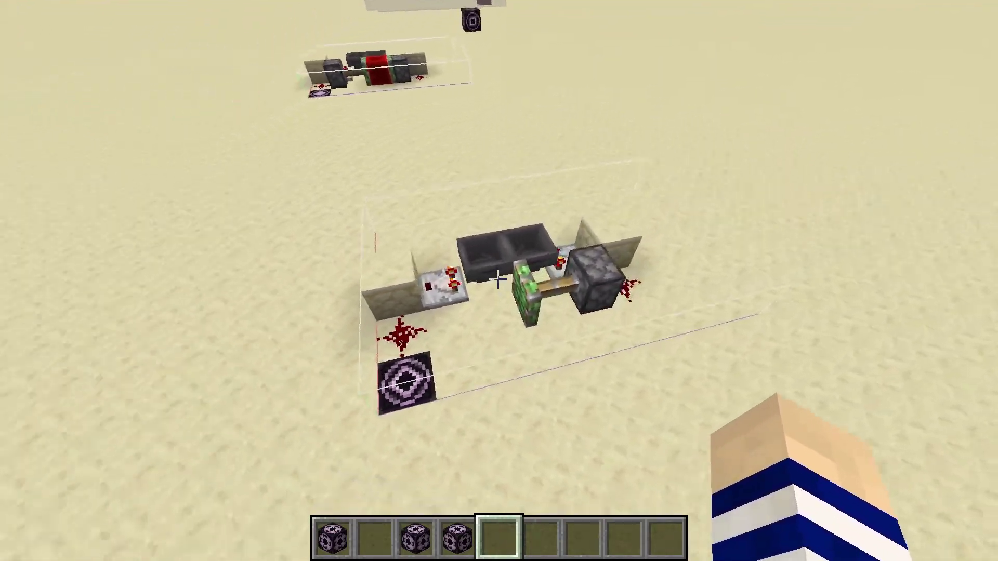
pyautogui.press('shift')
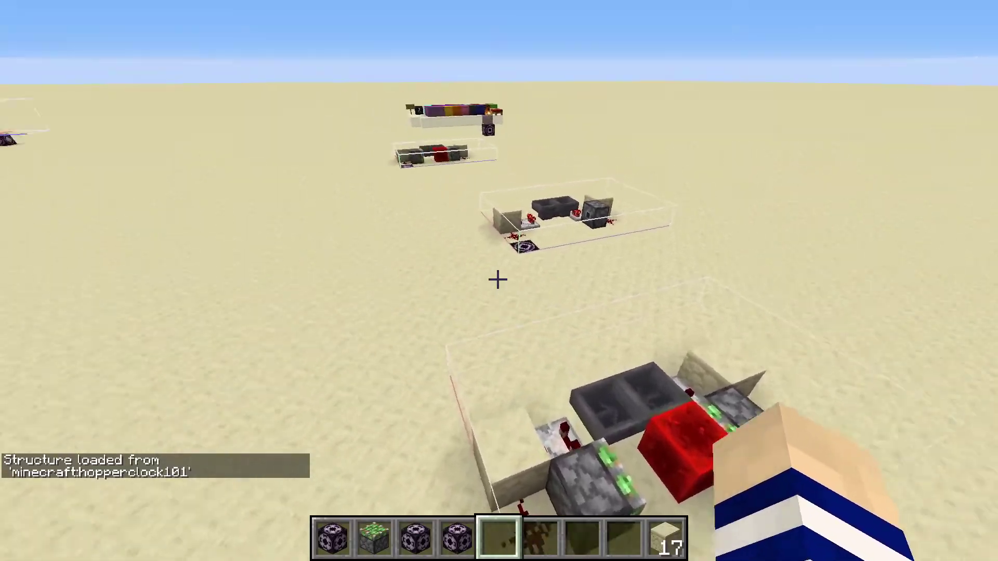
# Place another structure block on open sand, load minecraft:hopperclock101 from it in Load mode and look over the loaded copies
pyautogui.press('w')
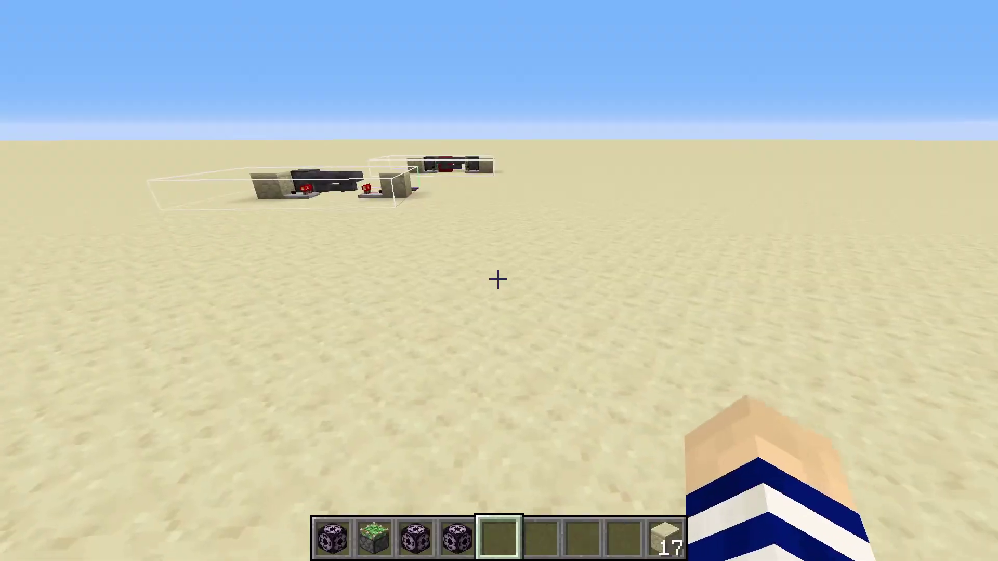
pyautogui.press('space')
pyautogui.press('d')
pyautogui.press('w')
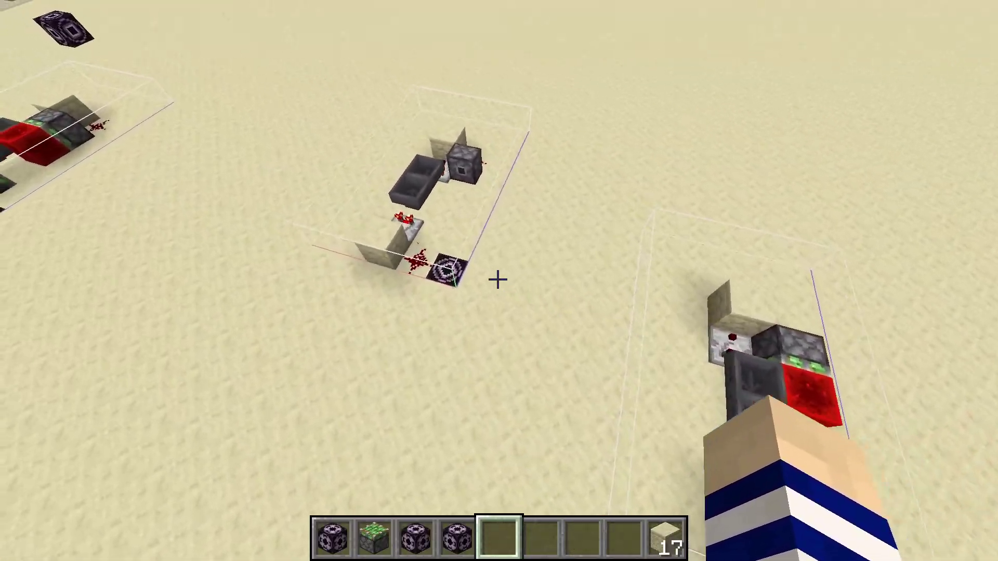
pyautogui.scroll(1, 498, 281)
pyautogui.click(497, 280)
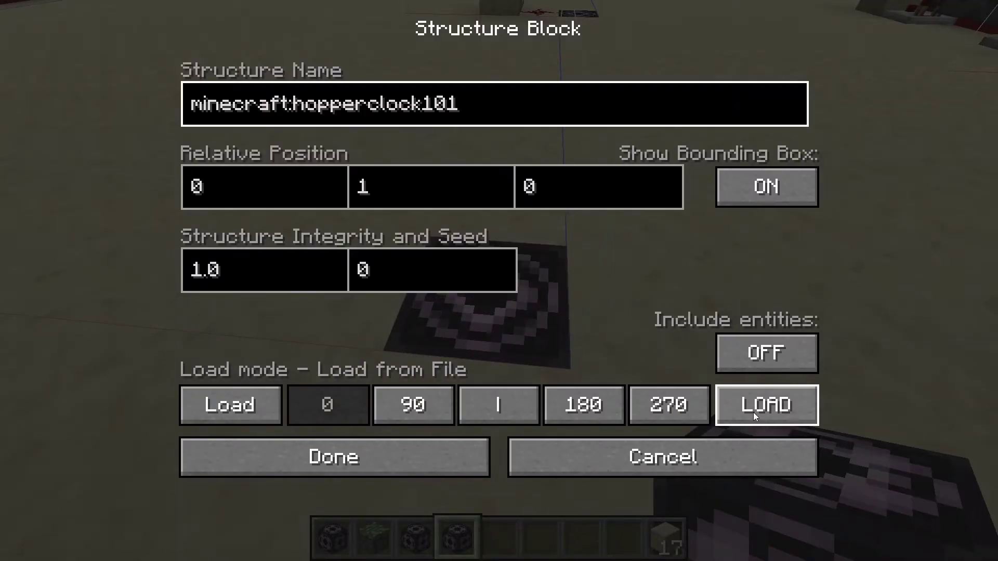
pyautogui.click(754, 413)
pyautogui.press('s')
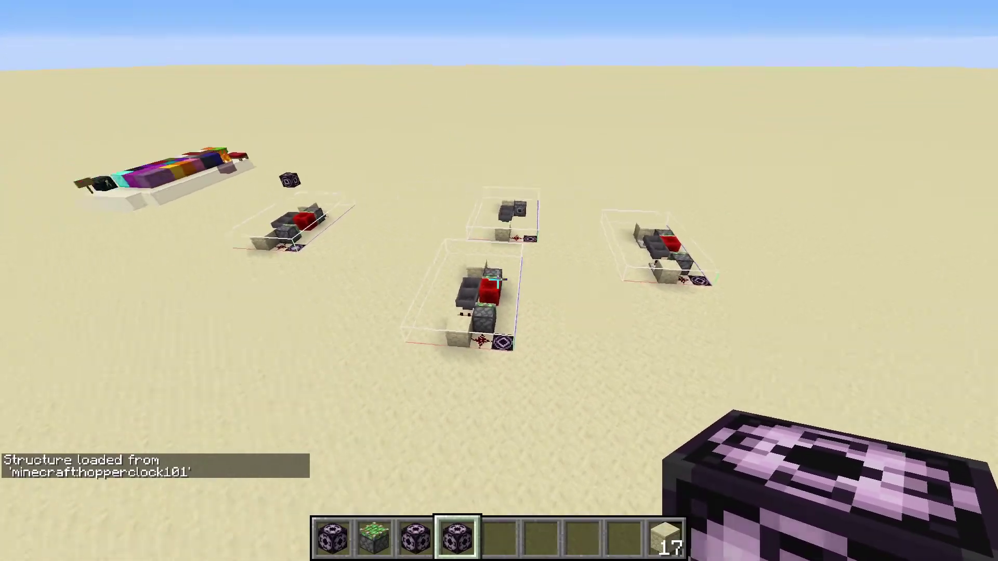
pyautogui.press('space')
pyautogui.press('d')
pyautogui.press('a')
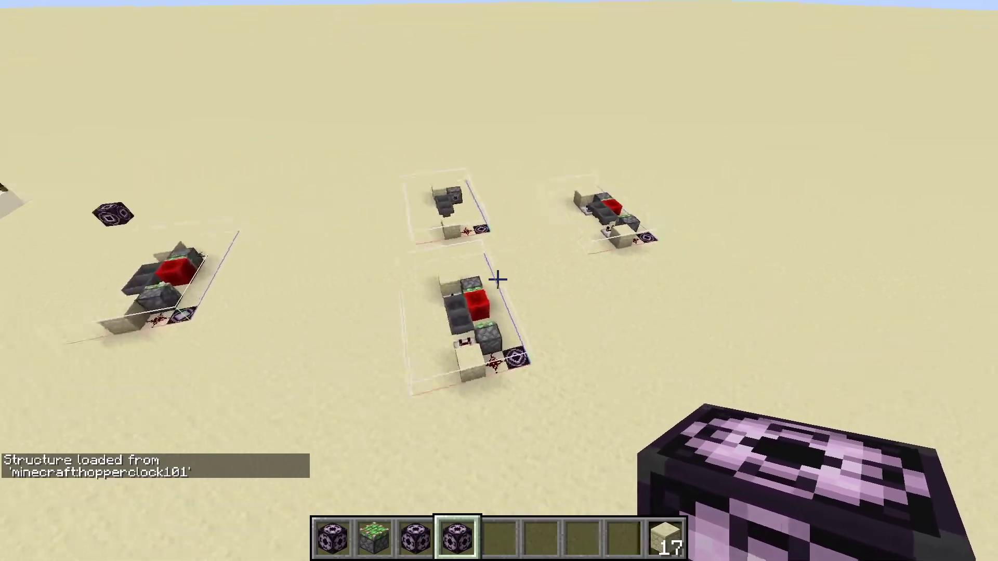
pyautogui.press('w')
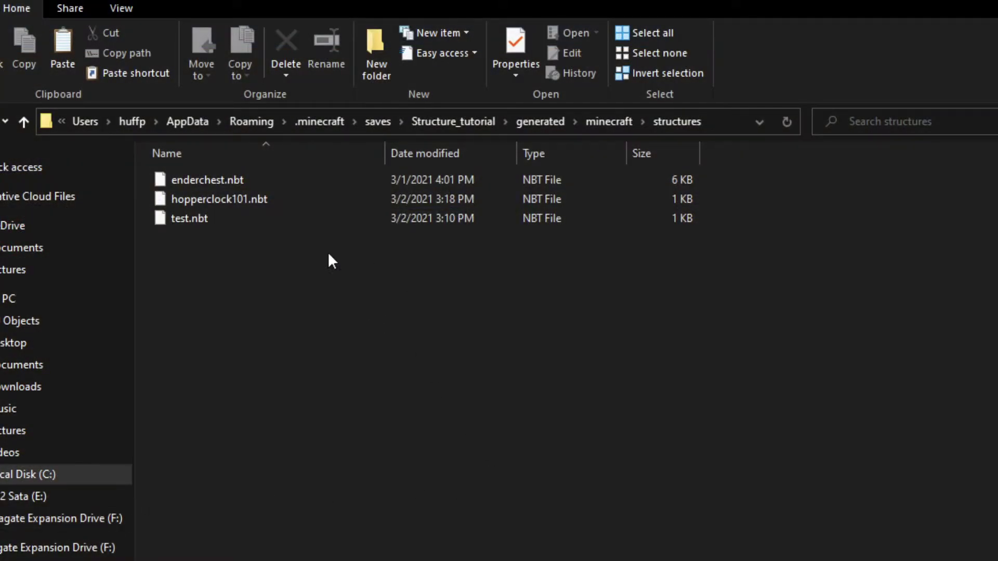
# Switch to File Explorer and examine hopperclock101.nbt and test.nbt in the Structure_tutorial save's generated\minecraft\structures folder
pyautogui.click(224, 220)
pyautogui.moveTo(237, 199); pyautogui.dragTo(244, 201)
pyautogui.click(305, 309)
pyautogui.moveTo(174, 275); pyautogui.dragTo(321, 193)
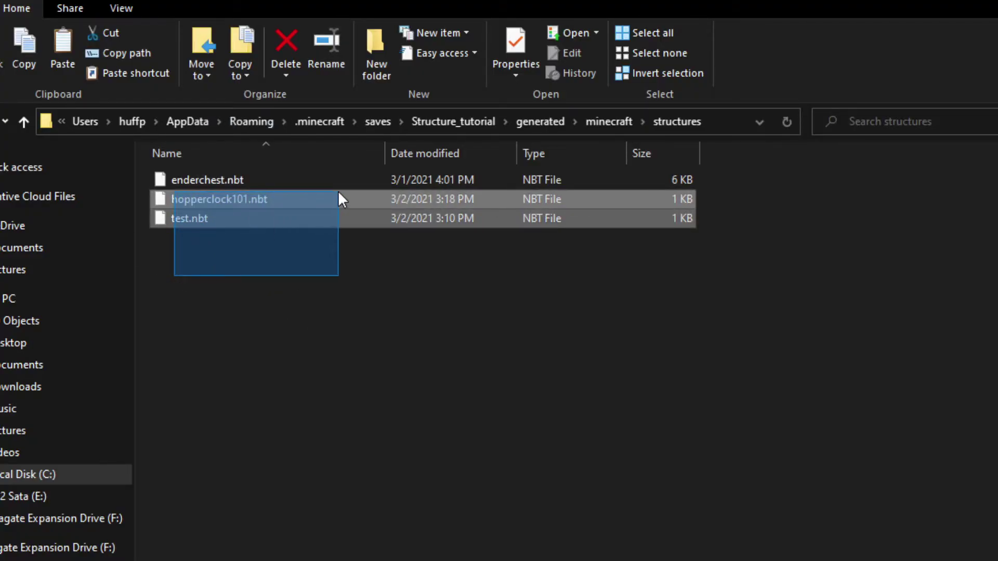
pyautogui.click(233, 311)
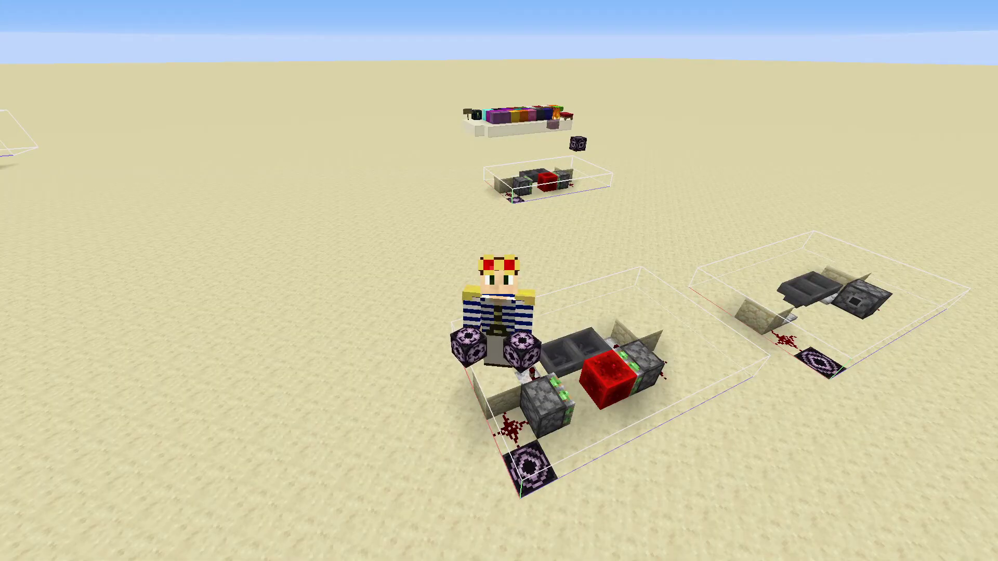
pyautogui.press('w')
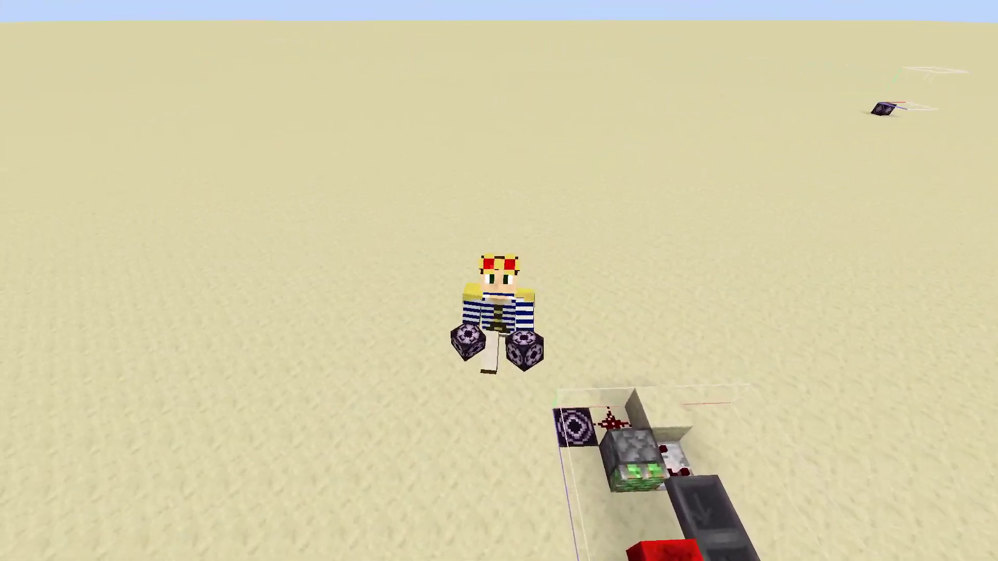
pyautogui.press('w')
pyautogui.press('s')
pyautogui.press('s')
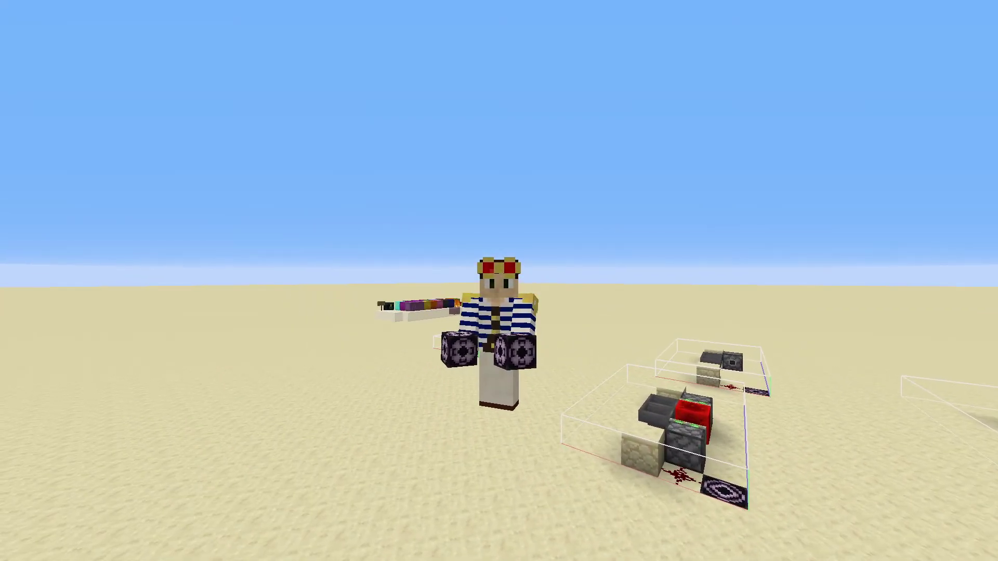
pyautogui.press('s')
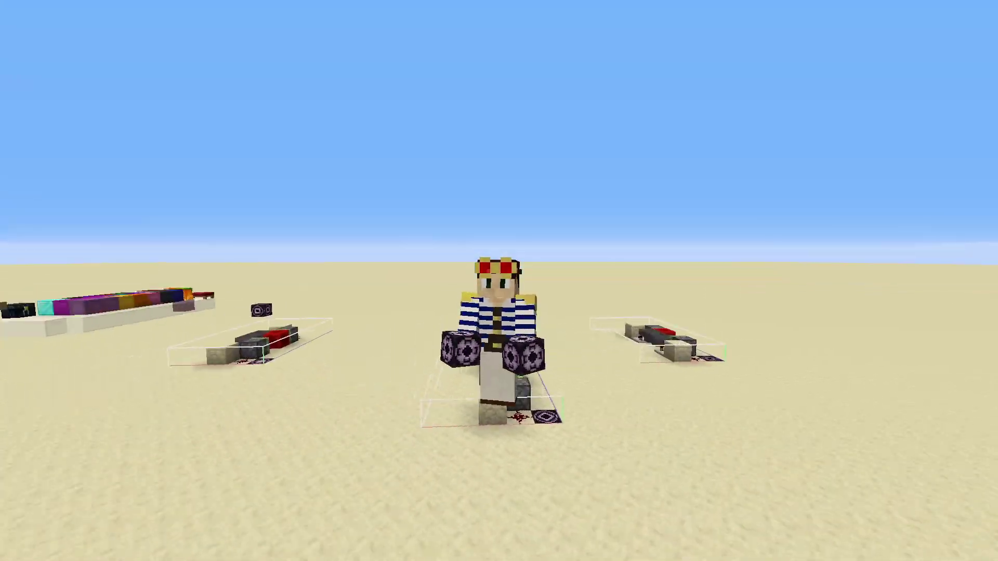
pyautogui.press('space')
pyautogui.press('space')
pyautogui.press('w')
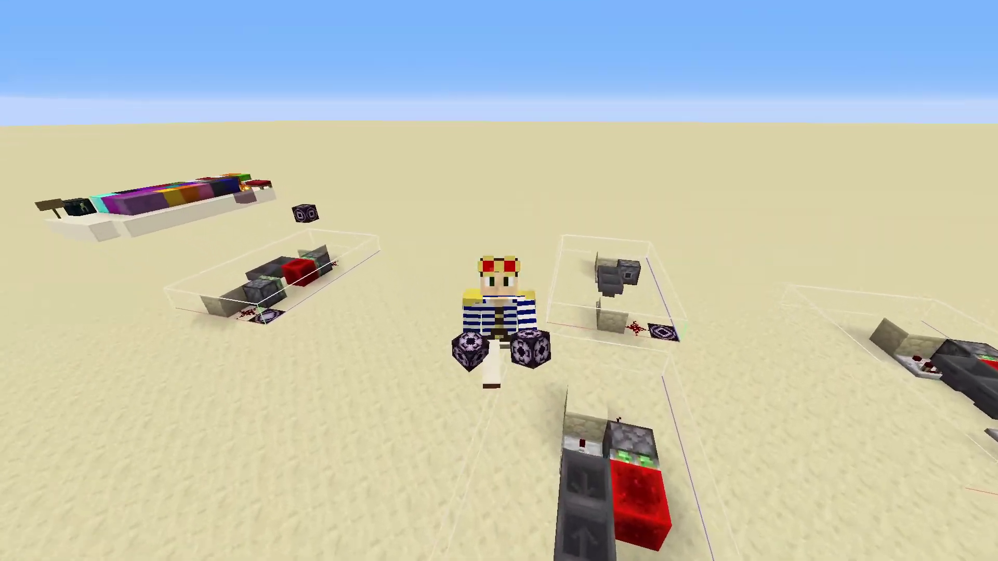
pyautogui.press('s')
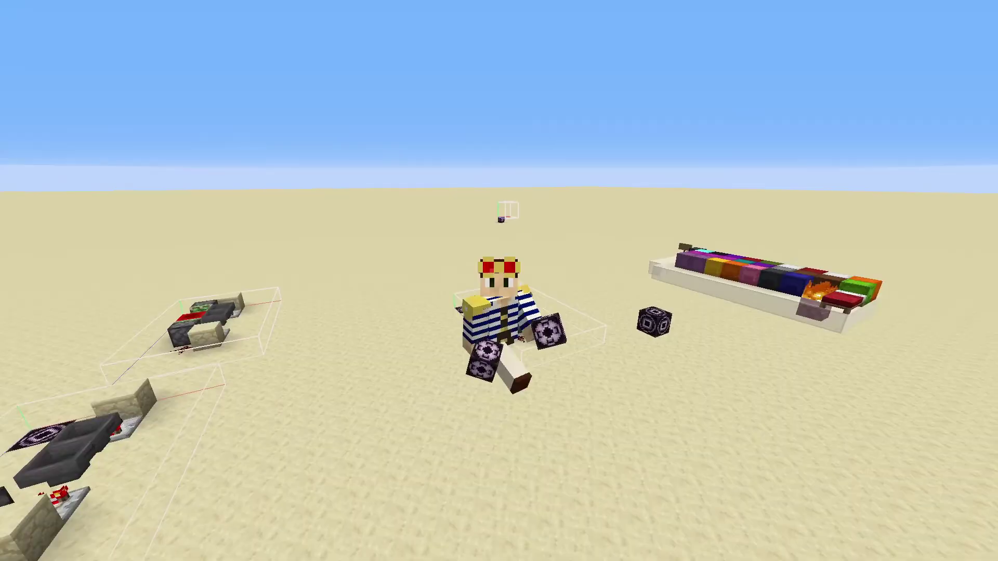